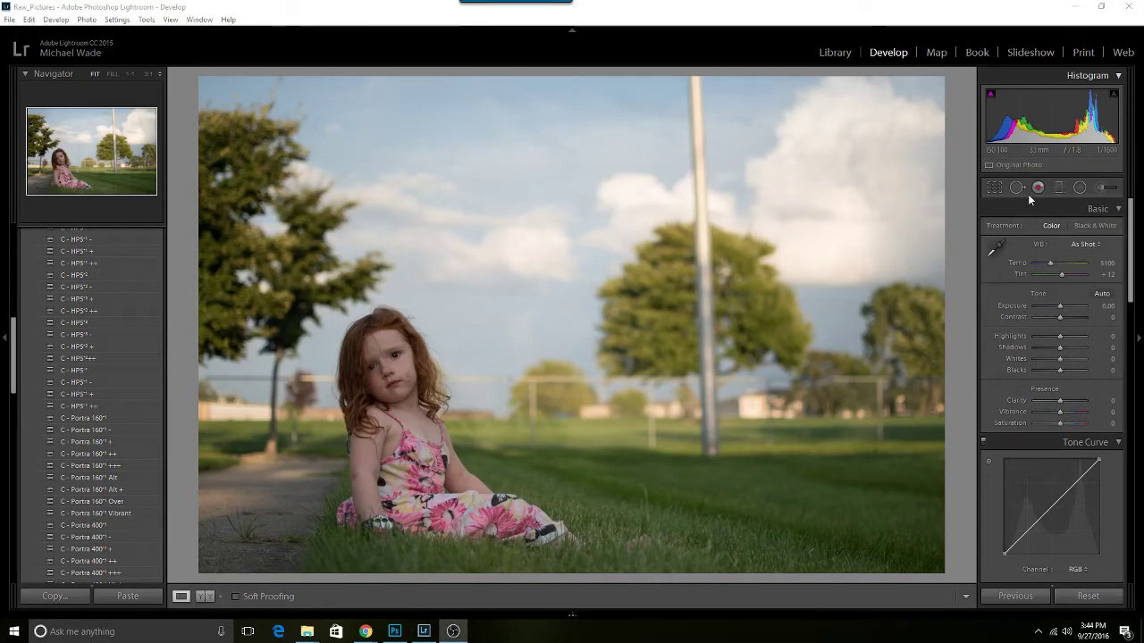
# Rotate the park portrait in the crop frame to a straighten angle of about -2.35°
pyautogui.click(994, 186)
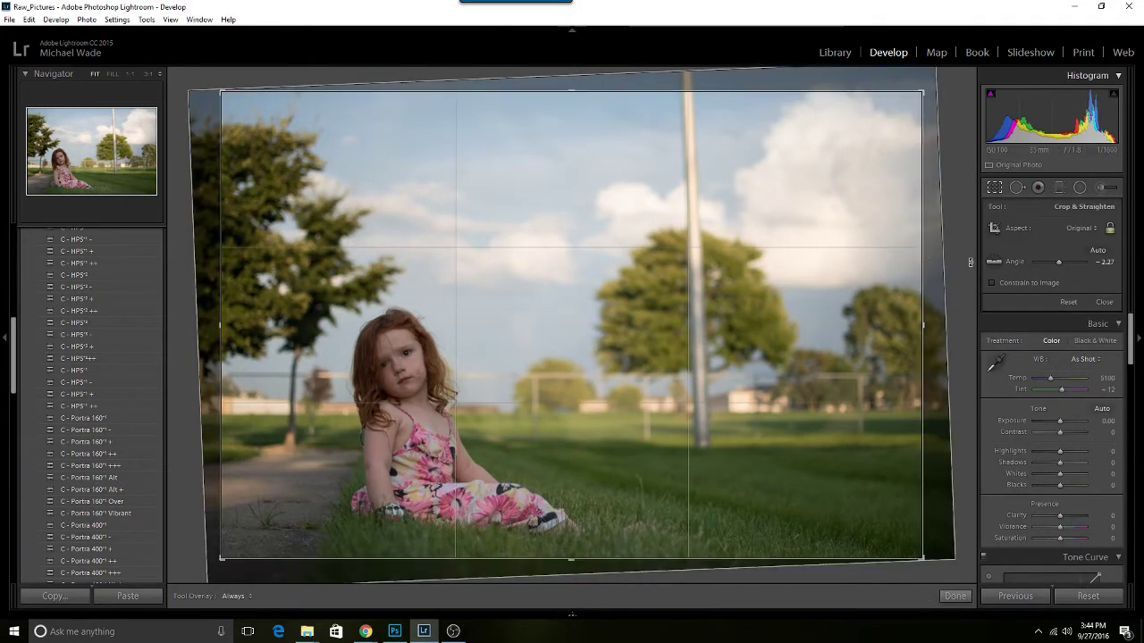
pyautogui.moveTo(971, 263); pyautogui.dragTo(972, 265)
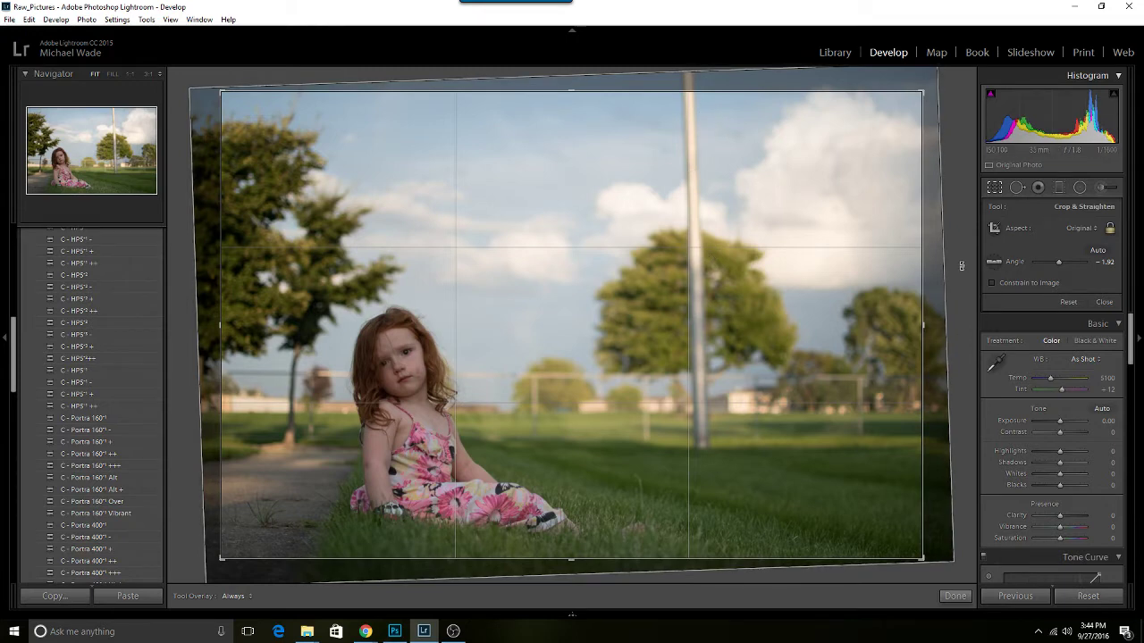
pyautogui.moveTo(961, 265); pyautogui.dragTo(958, 265)
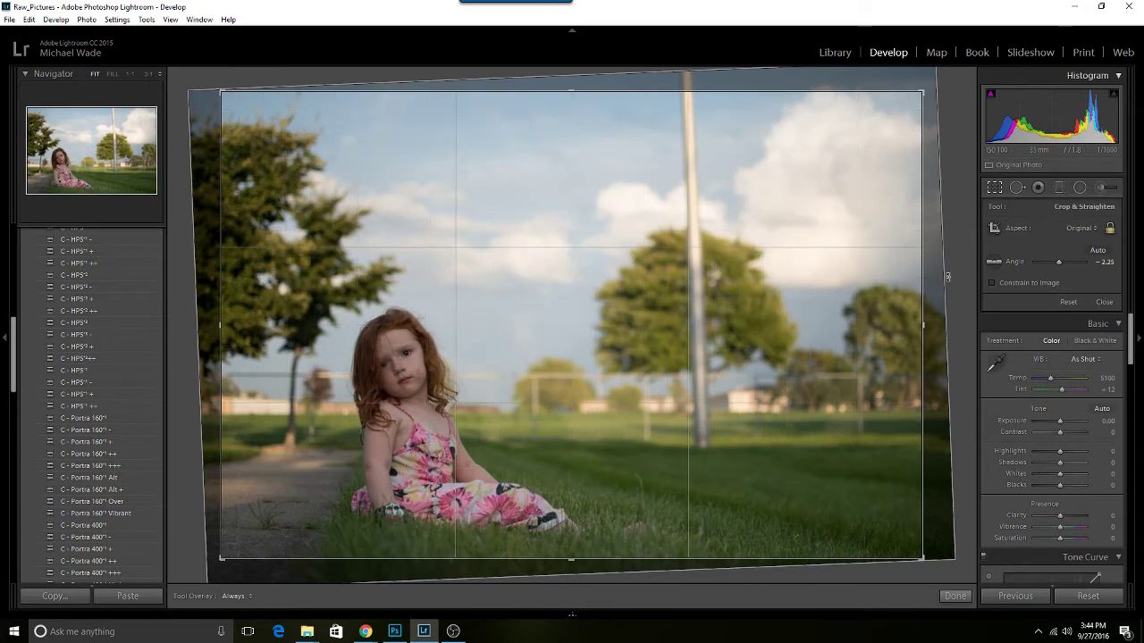
# Apply the straightened crop and open DSC_0035.NEF in Photoshop CC 2015.5 from Lightroom
pyautogui.click(955, 596)
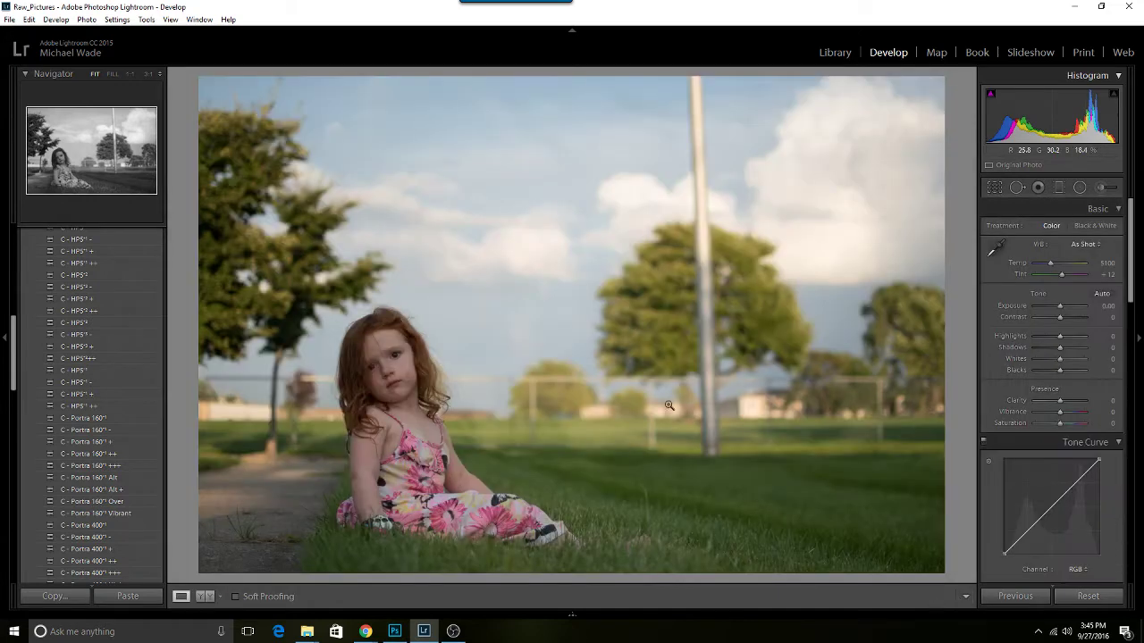
pyautogui.rightClick(551, 283)
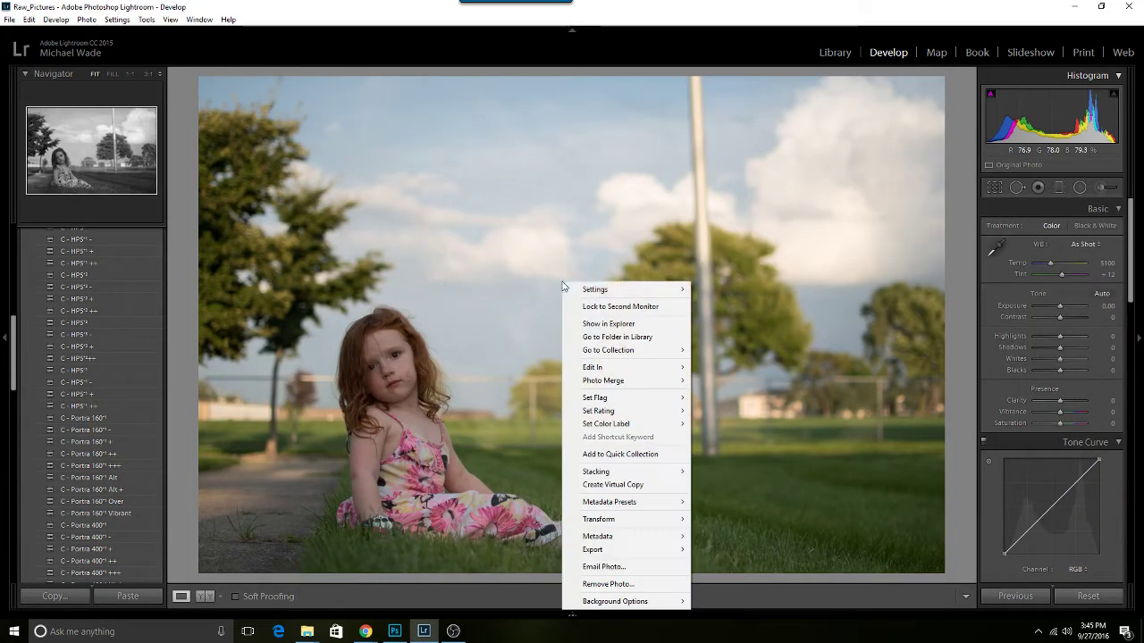
pyautogui.moveTo(601, 369)
pyautogui.click(740, 368)
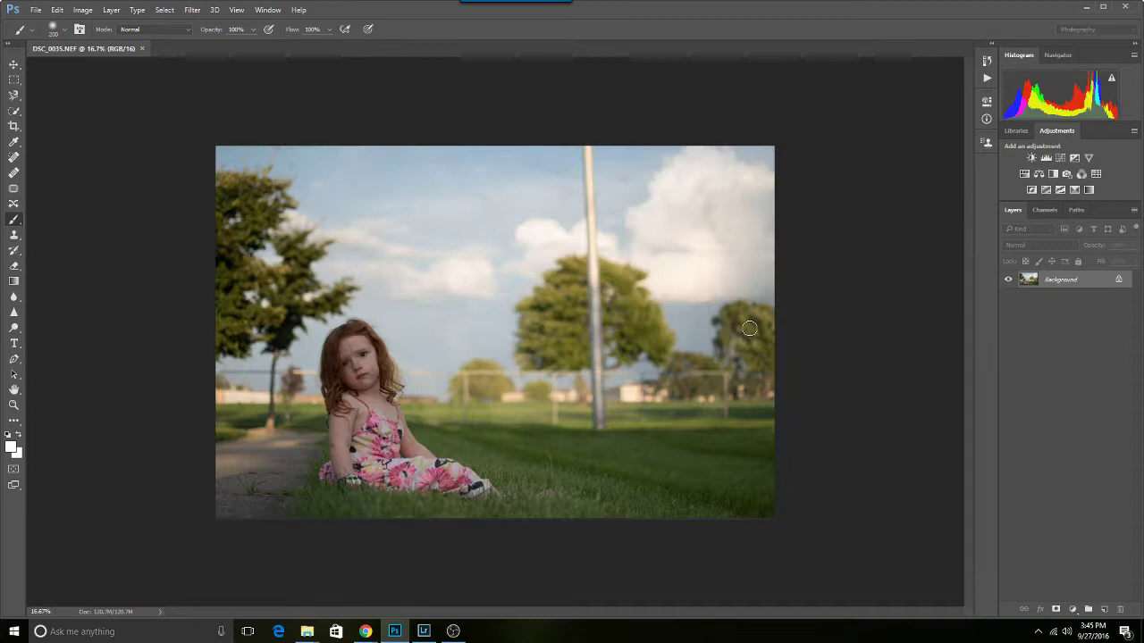
# Open the portrait in the Camera Raw Filter and bring up the LXC presets
pyautogui.click(192, 10)
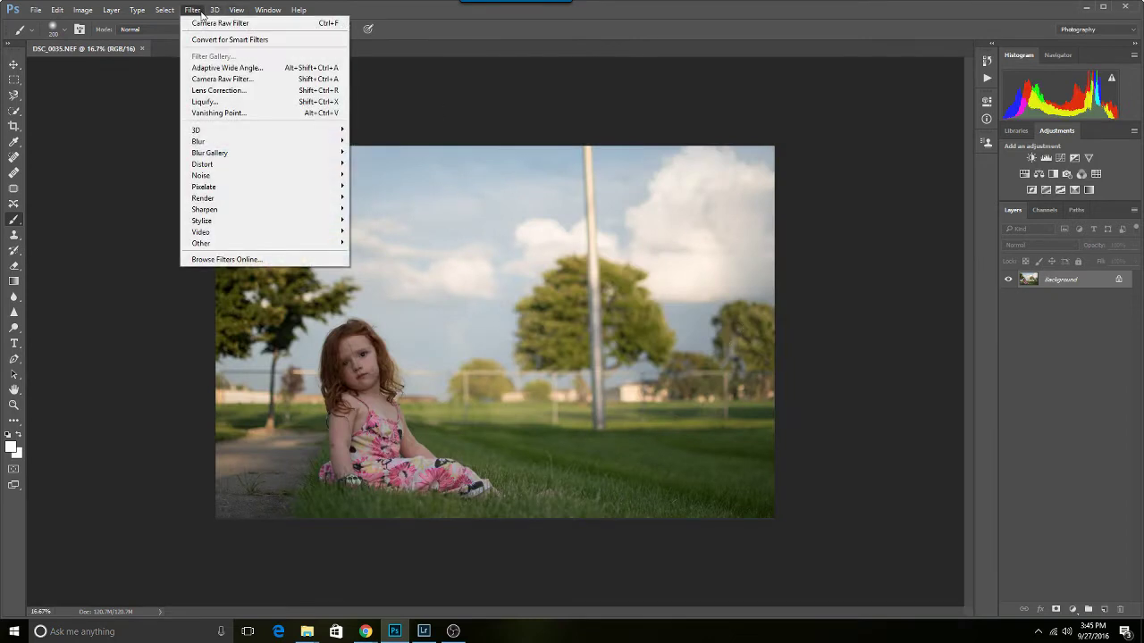
pyautogui.click(247, 84)
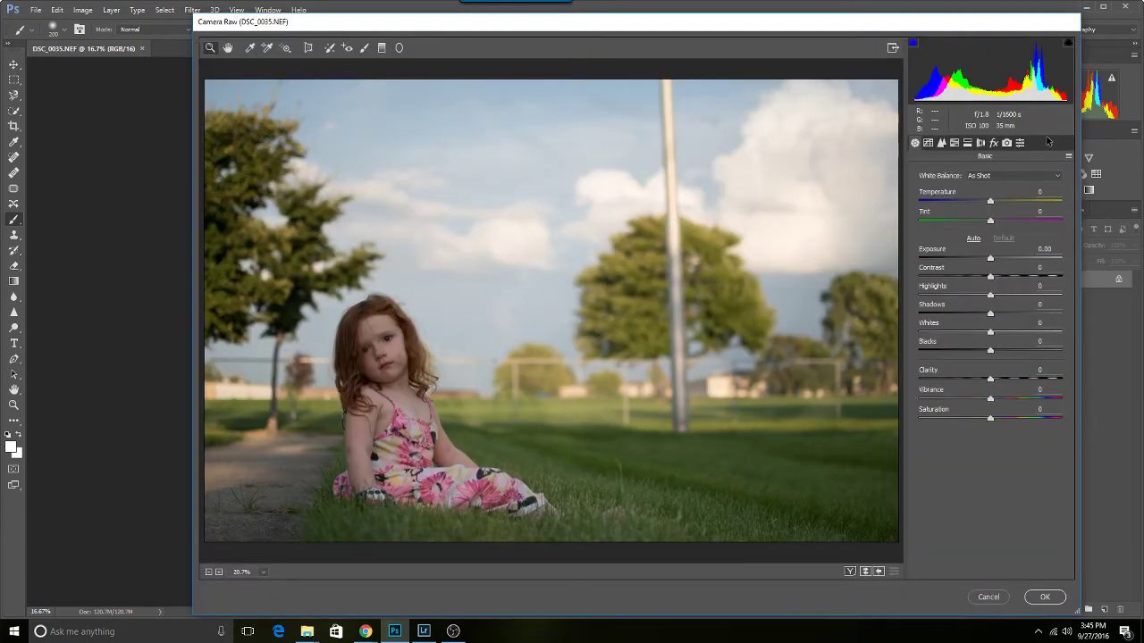
pyautogui.click(1021, 143)
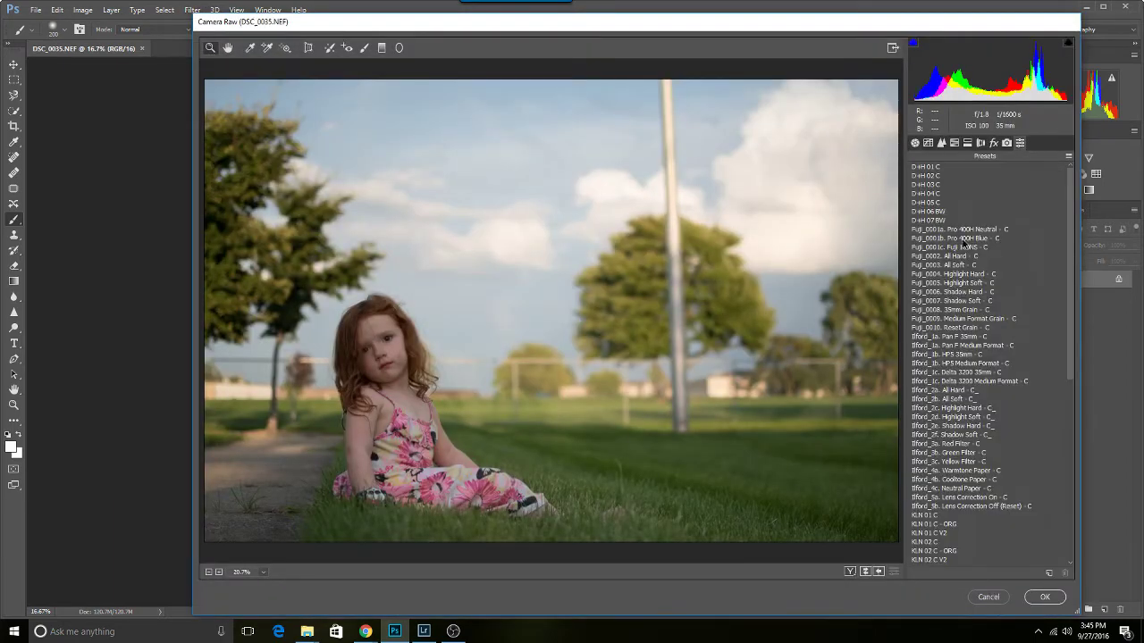
pyautogui.scroll(-9, 949, 515)
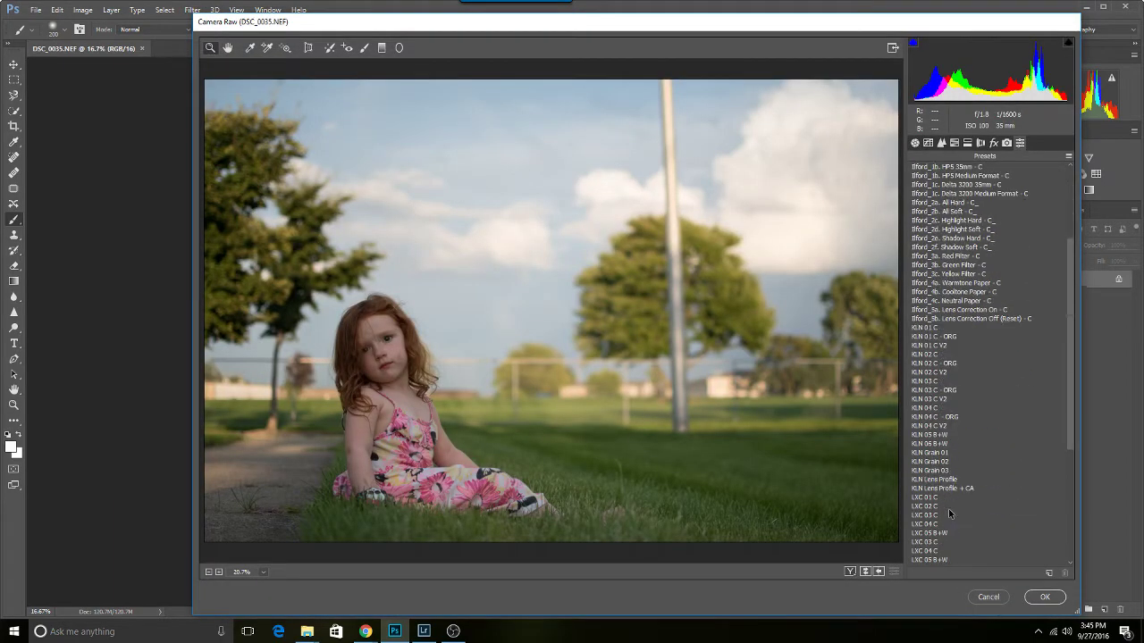
pyautogui.scroll(-4, 949, 515)
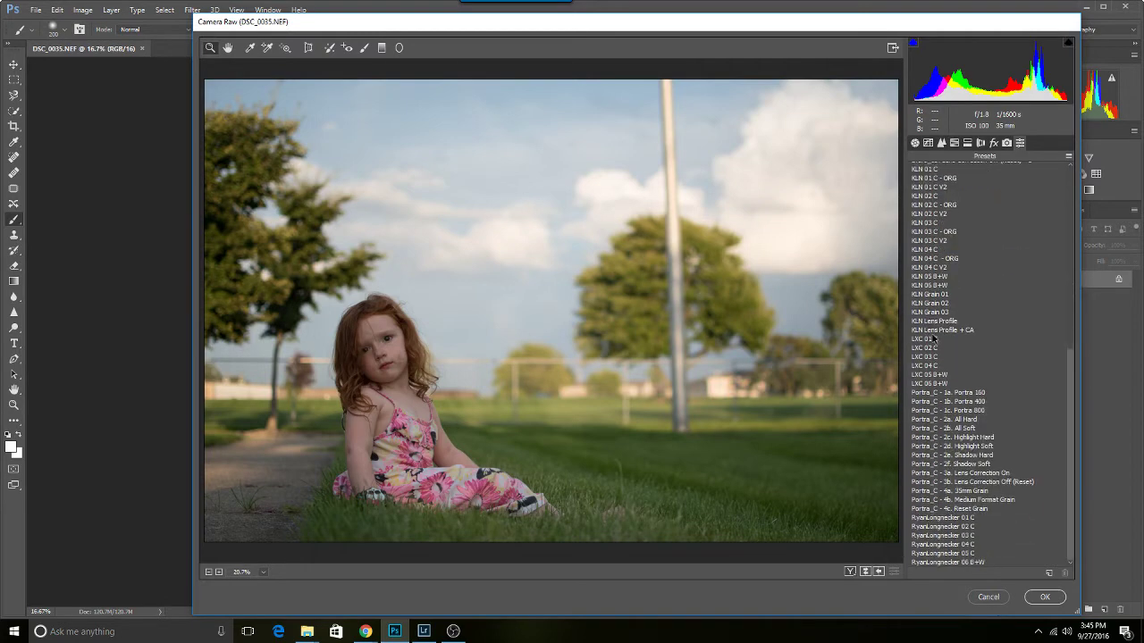
# Compare LXC presets 01 C–04 C and settle on LXC 02 C
pyautogui.click(928, 339)
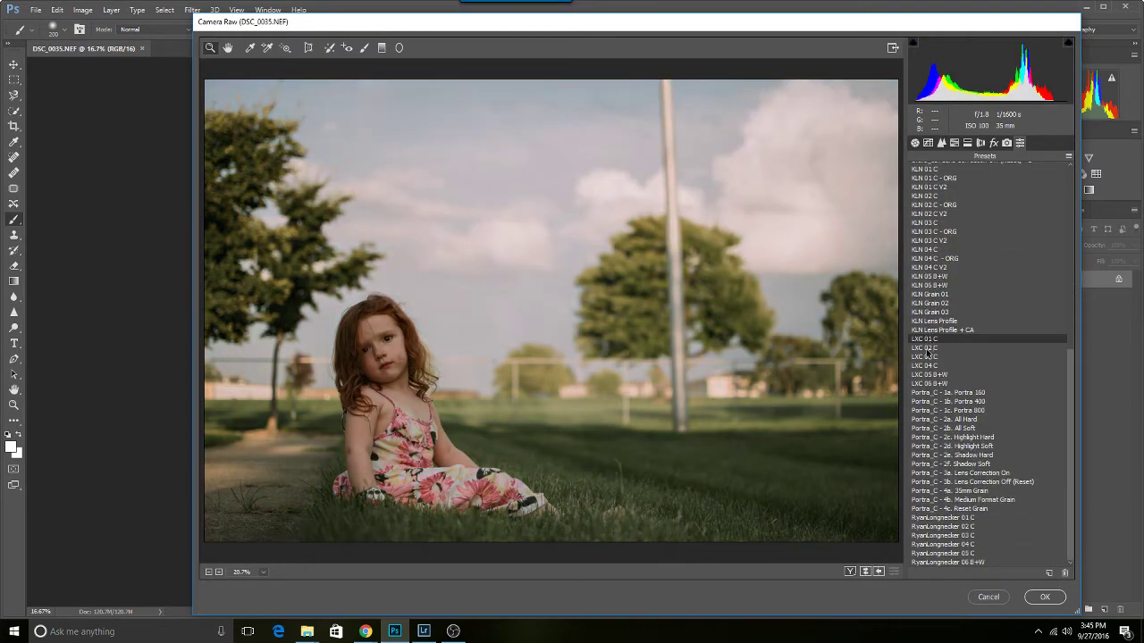
pyautogui.click(927, 349)
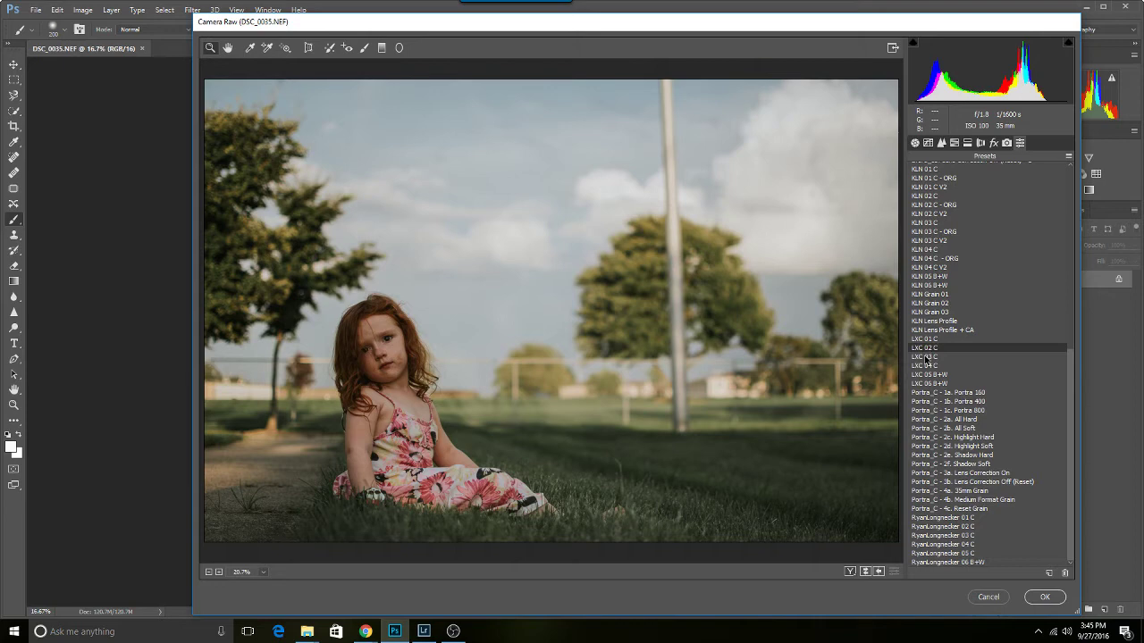
pyautogui.click(926, 358)
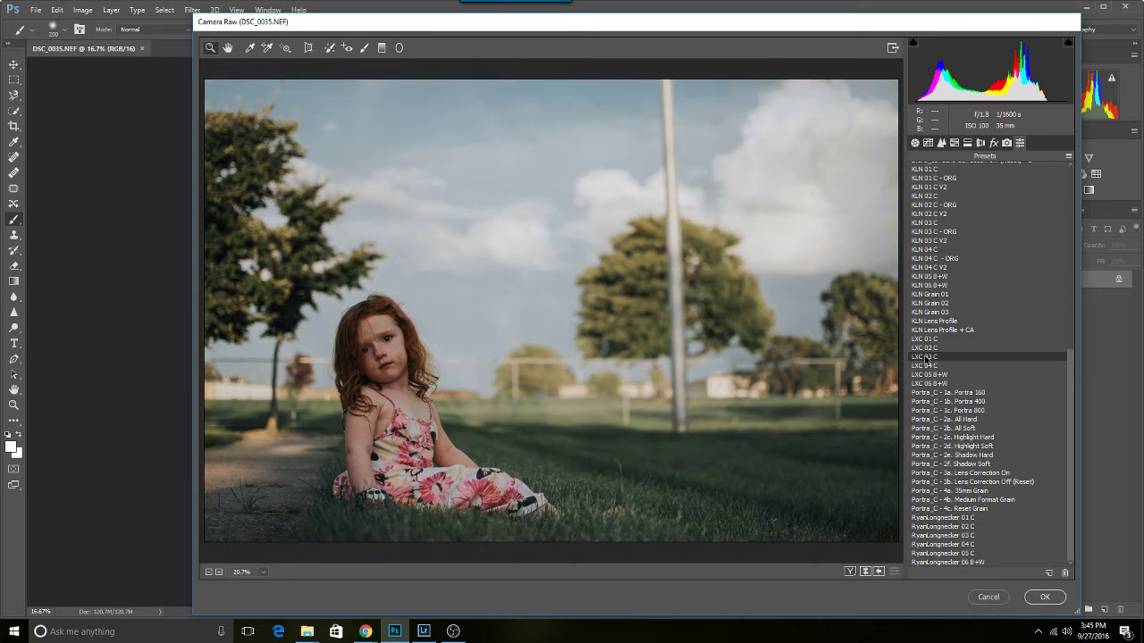
pyautogui.click(928, 366)
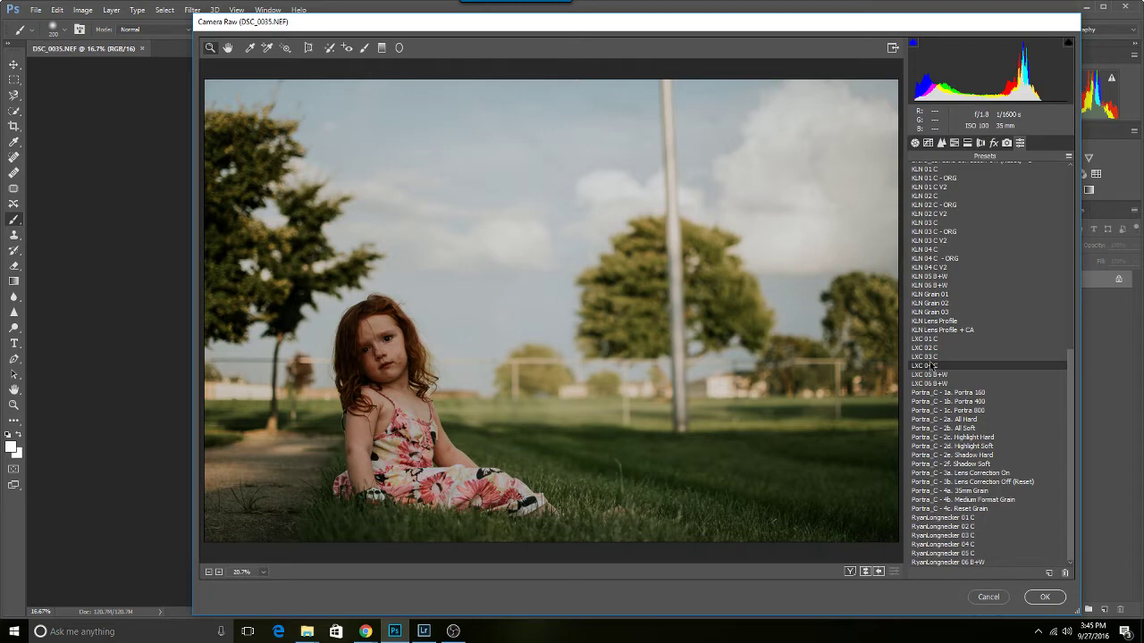
pyautogui.click(929, 357)
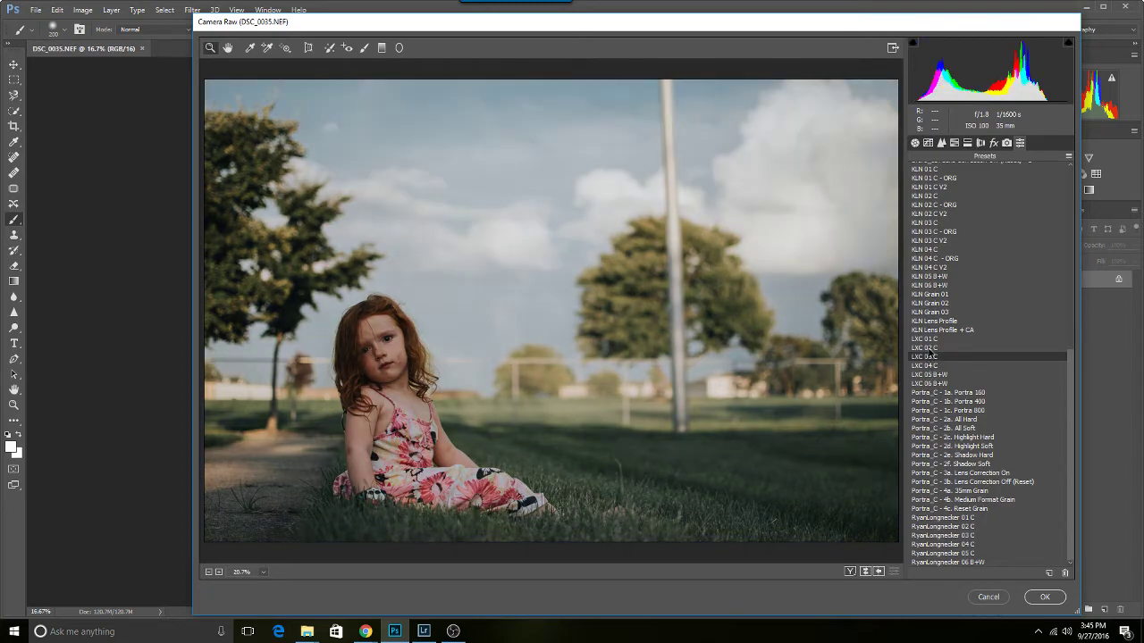
pyautogui.click(931, 348)
pyautogui.click(929, 357)
pyautogui.click(933, 348)
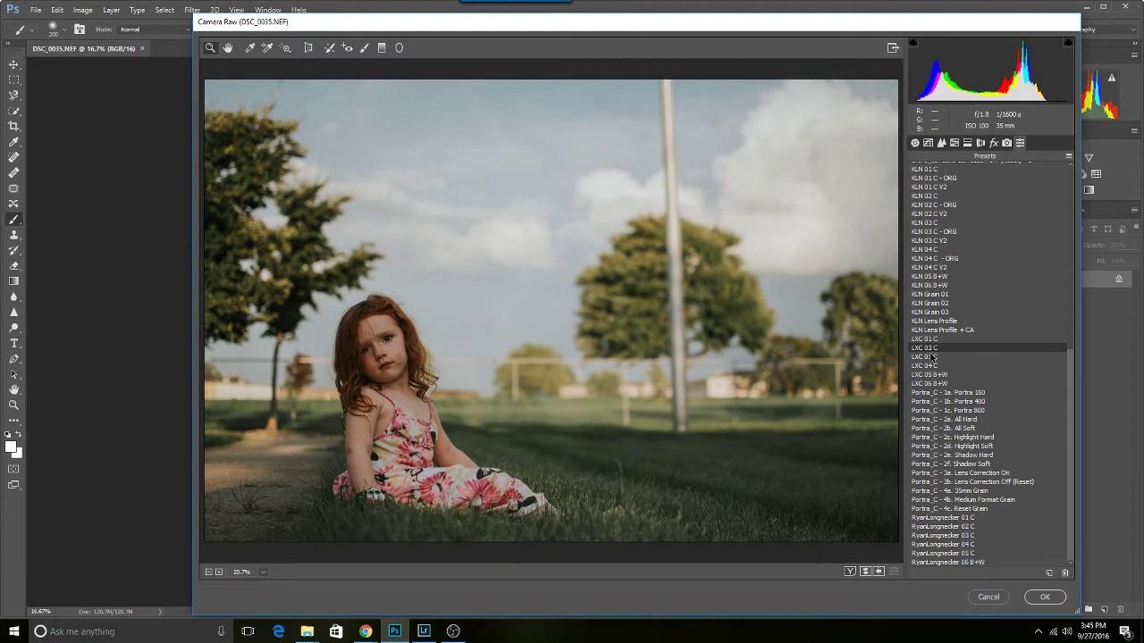
pyautogui.click(930, 356)
pyautogui.click(932, 348)
# In HSL, set Oranges saturation to +16 and Oranges luminance to +42
pyautogui.click(965, 144)
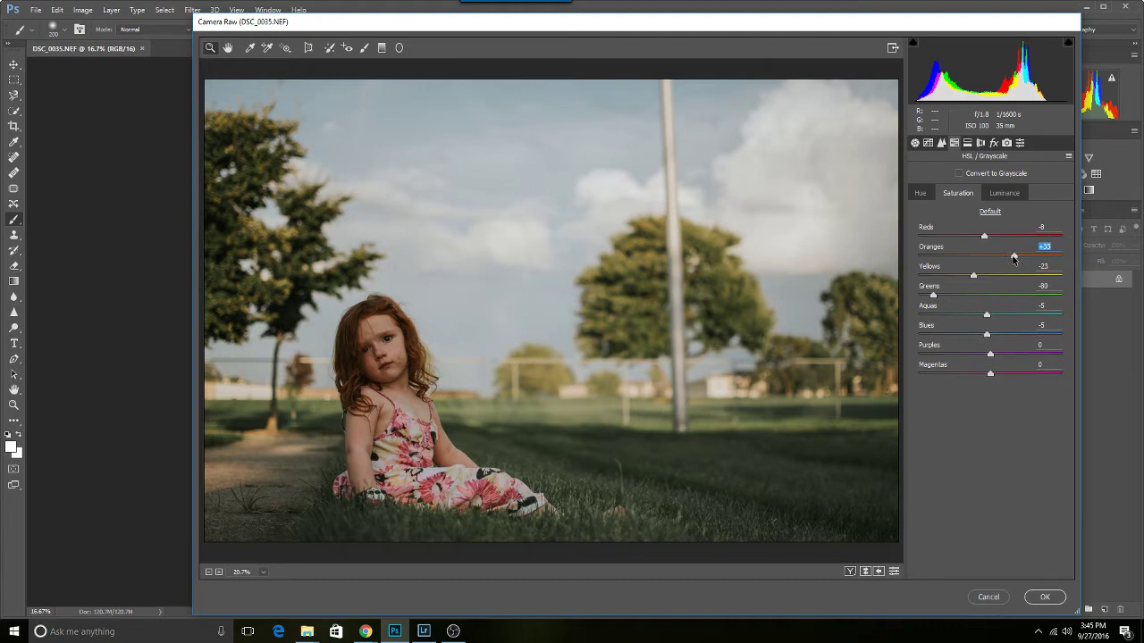
pyautogui.moveTo(1013, 258); pyautogui.dragTo(1001, 258)
pyautogui.click(1005, 193)
pyautogui.moveTo(982, 256); pyautogui.dragTo(1011, 258)
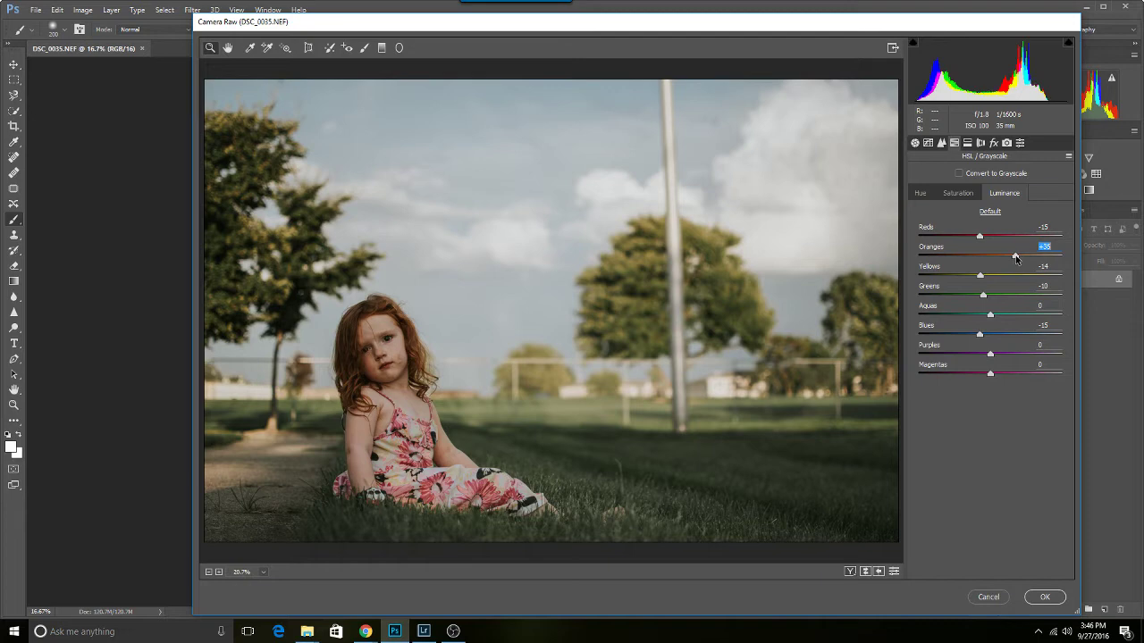
pyautogui.moveTo(1015, 258); pyautogui.dragTo(1024, 258)
pyautogui.moveTo(1018, 258); pyautogui.dragTo(1021, 259)
# In Basic, set Contrast +7, Blacks about +23 and Shadows about +50
pyautogui.click(914, 143)
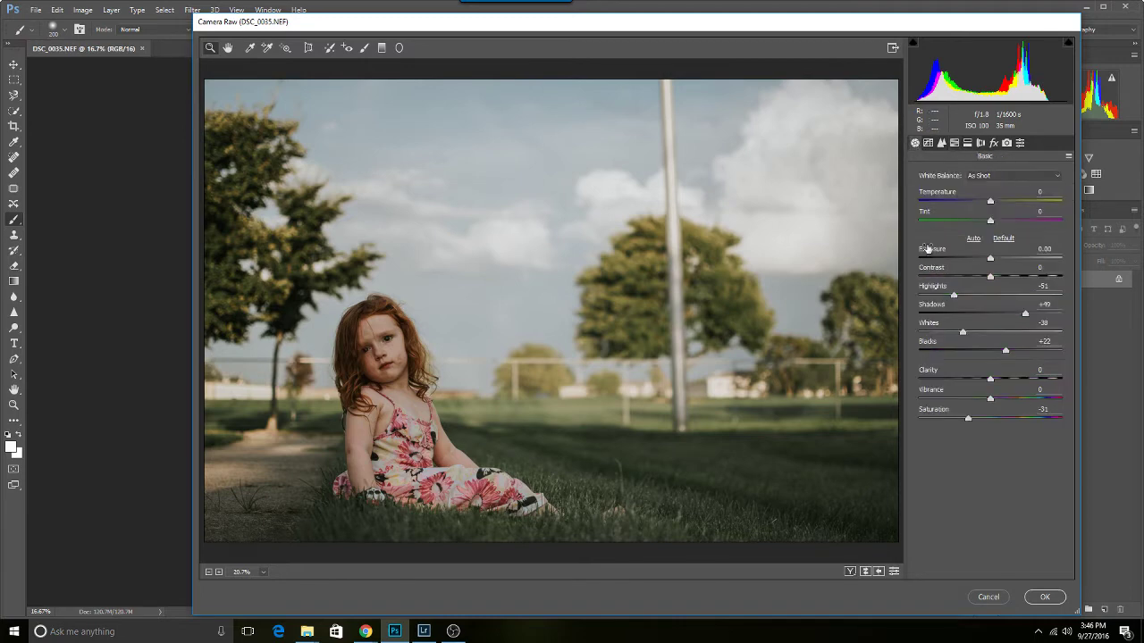
pyautogui.moveTo(990, 278); pyautogui.dragTo(998, 280)
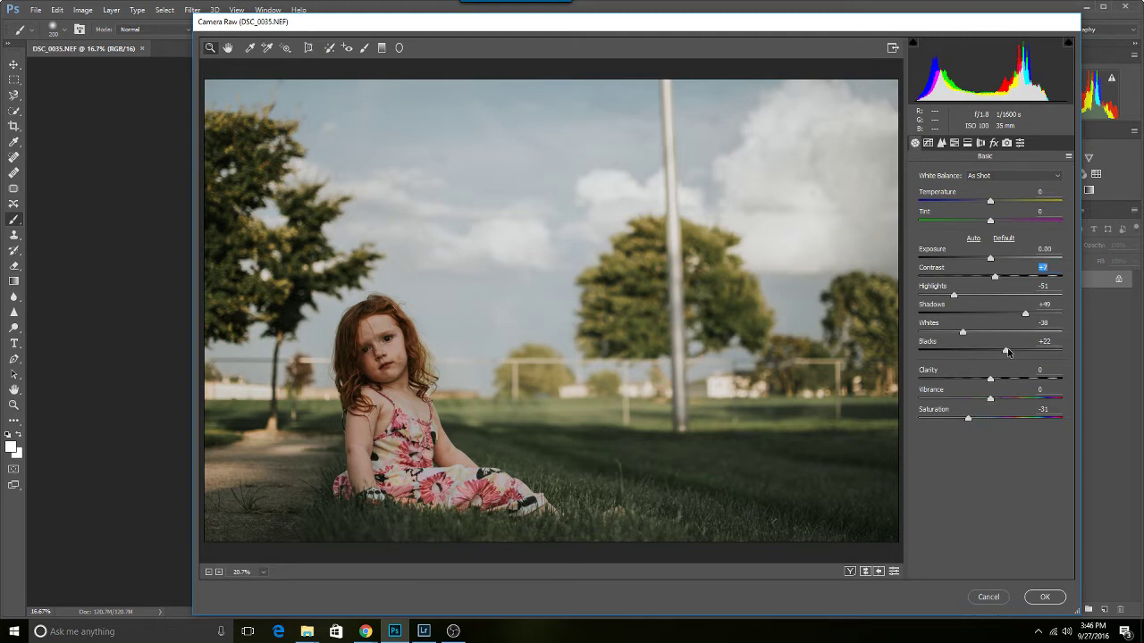
pyautogui.moveTo(1009, 353)
pyautogui.mouseDown()
pyautogui.moveTo(1019, 354)
pyautogui.moveTo(993, 350)
pyautogui.moveTo(1010, 351)
pyautogui.mouseUp()
pyautogui.moveTo(1026, 316); pyautogui.dragTo(1025, 320)
# Try film grain at Amount 15 in Effects, then reset it to none
pyautogui.click(994, 143)
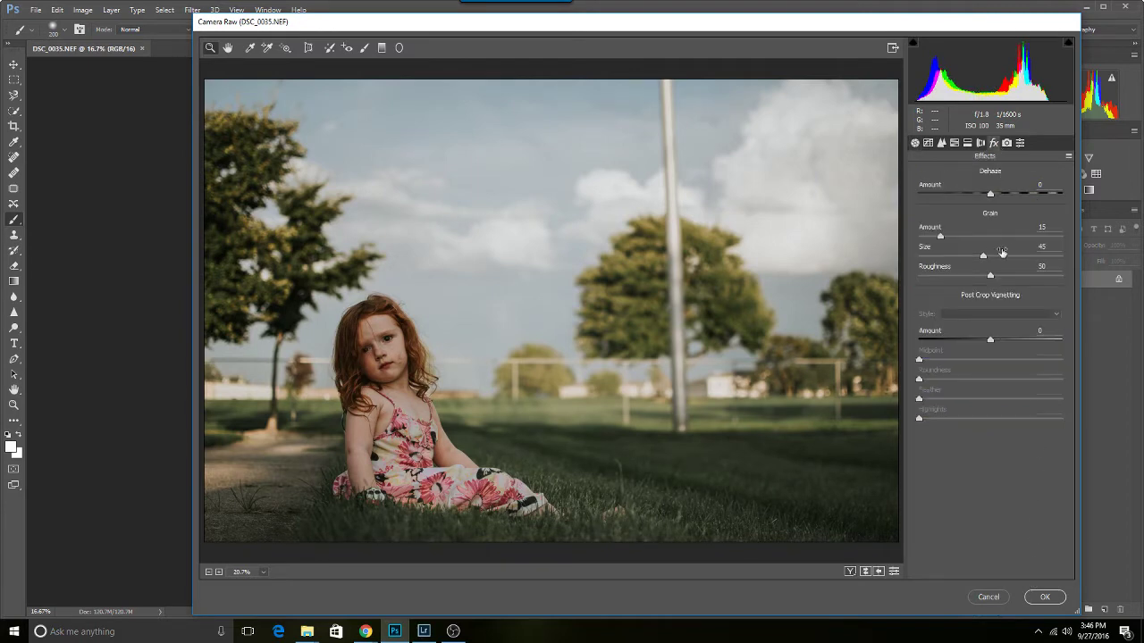
pyautogui.moveTo(958, 239); pyautogui.dragTo(945, 237)
pyautogui.doubleClick(941, 235)
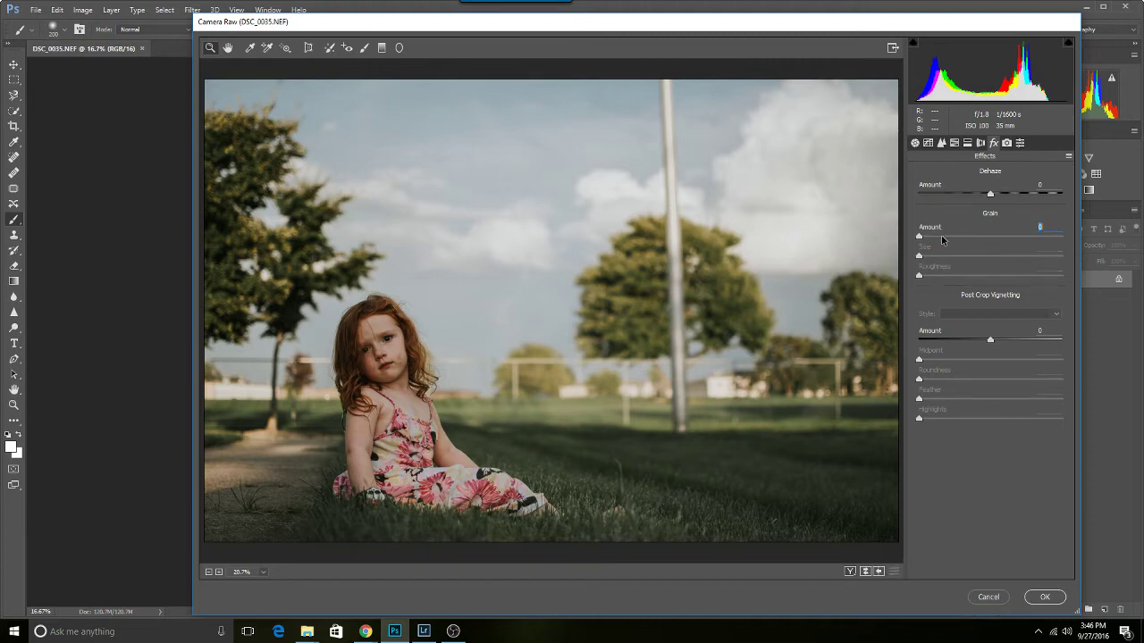
# Raise the Highlights slider and commit the Camera Raw edits to the portrait
pyautogui.click(915, 143)
pyautogui.moveTo(954, 297); pyautogui.dragTo(997, 303)
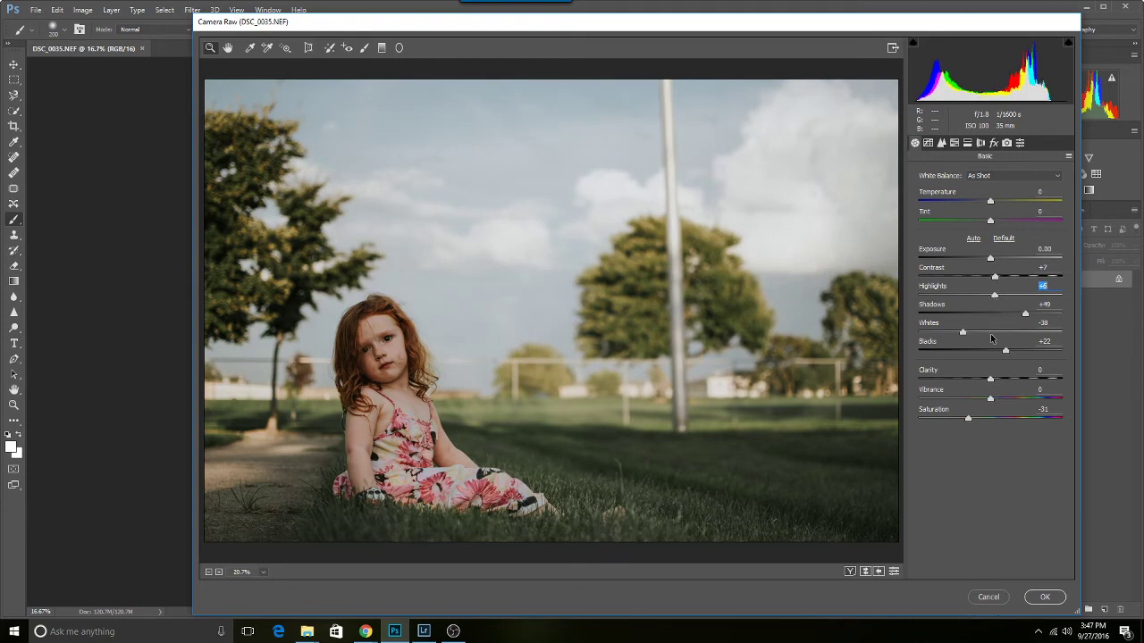
pyautogui.click(1045, 598)
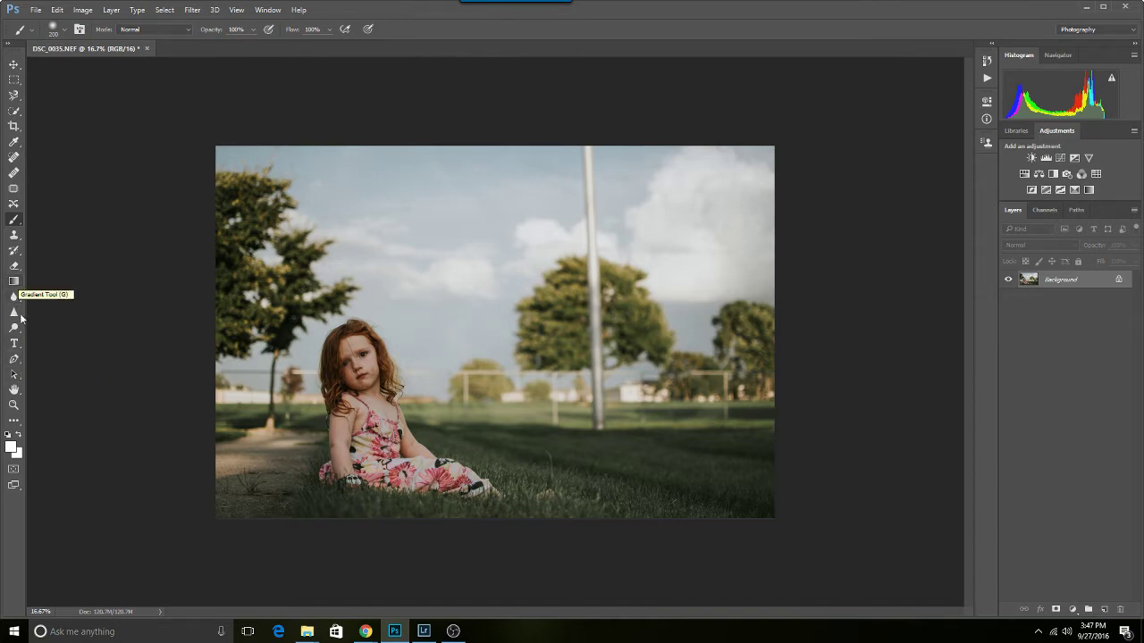
# Zoom in on the girl's face and saturate her hair with the Sponge tool in Saturate mode
pyautogui.click(13, 327)
pyautogui.hotkey('shift', 'o')
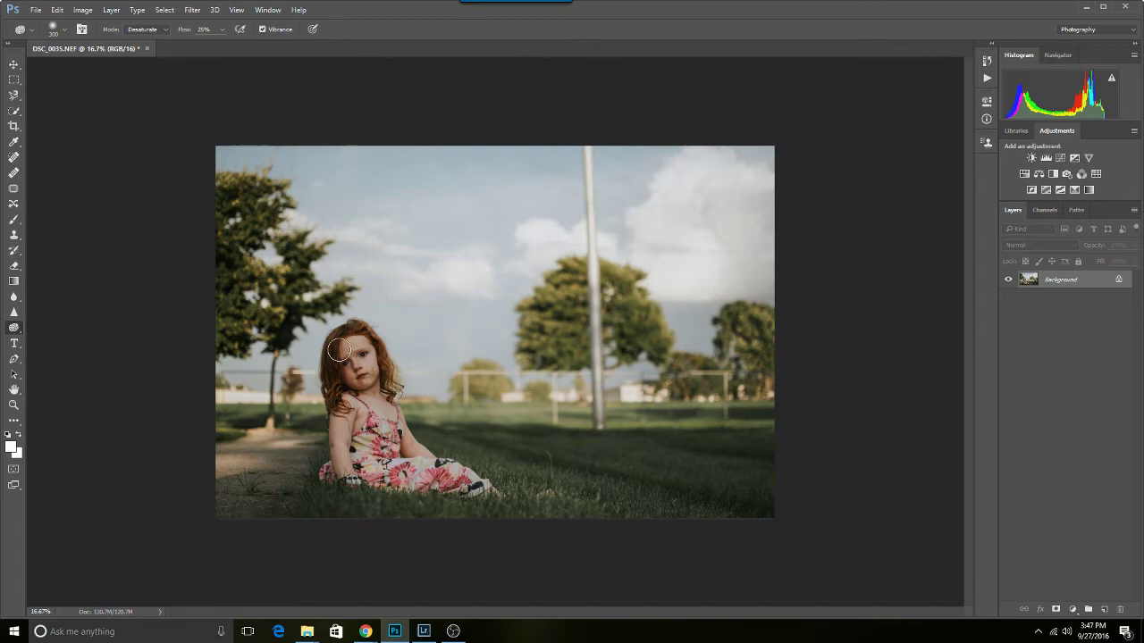
pyautogui.hotkey('ctrl', '+')
pyautogui.hotkey('ctrl', '+')
pyautogui.hotkey('ctrl', '+')
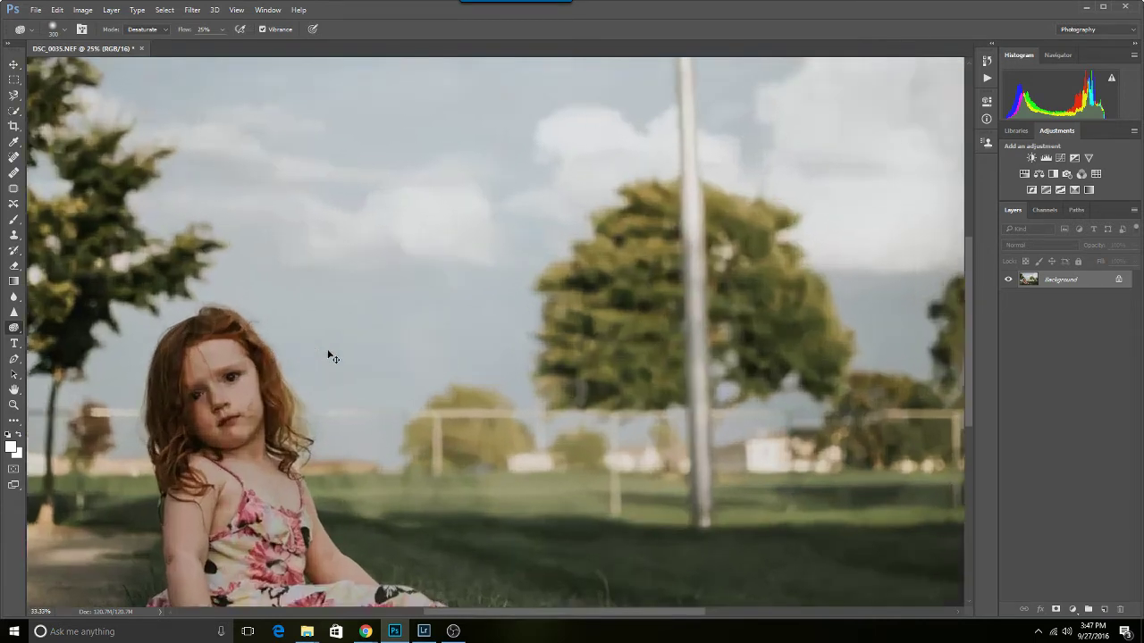
pyautogui.moveTo(560, 613); pyautogui.dragTo(454, 613)
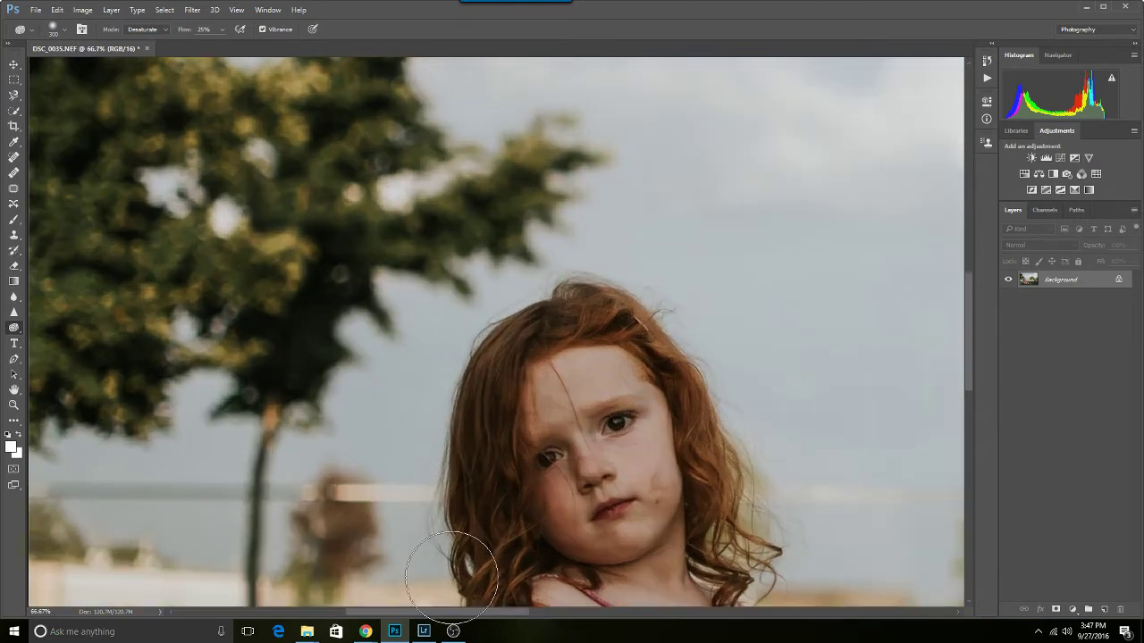
pyautogui.hotkey('ctrl', '+')
pyautogui.scroll(-2, 498, 459)
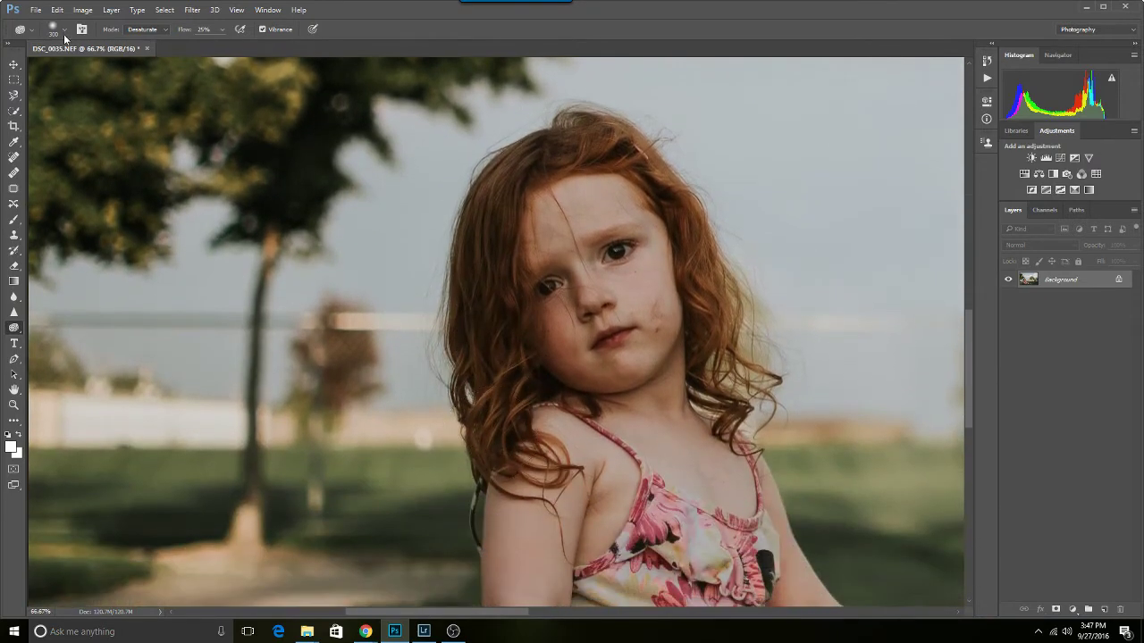
pyautogui.click(164, 29)
pyautogui.click(148, 45)
pyautogui.moveTo(366, 279); pyautogui.dragTo(470, 301)
# Set the sponge brush to 250 px, saturate the hair on her left side, and zoom out
pyautogui.rightClick(470, 301)
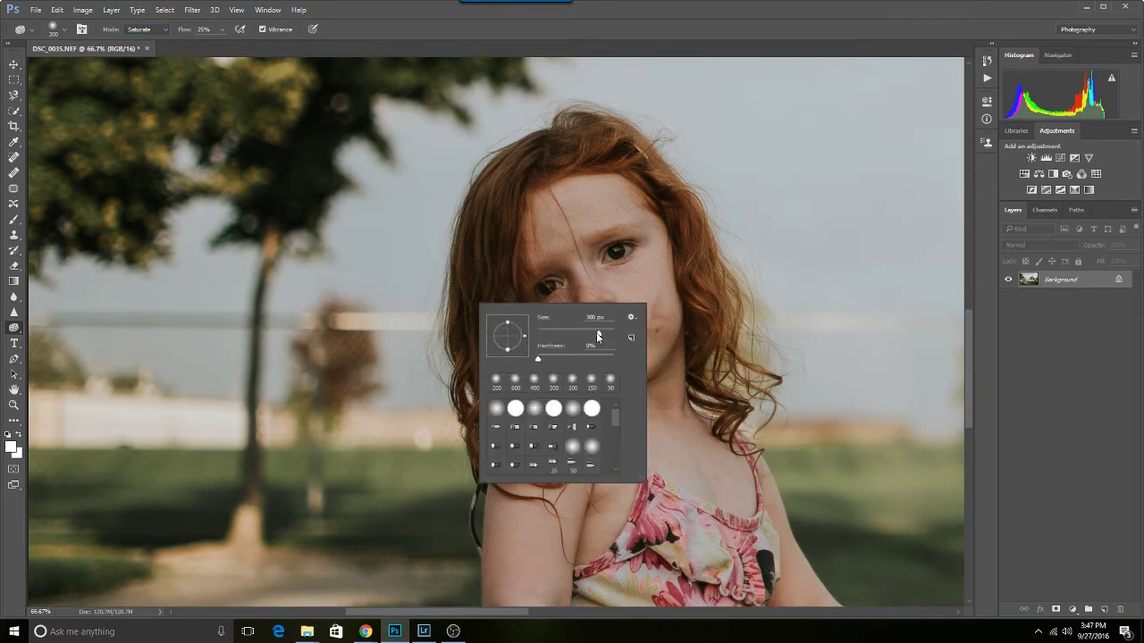
pyautogui.press('[')
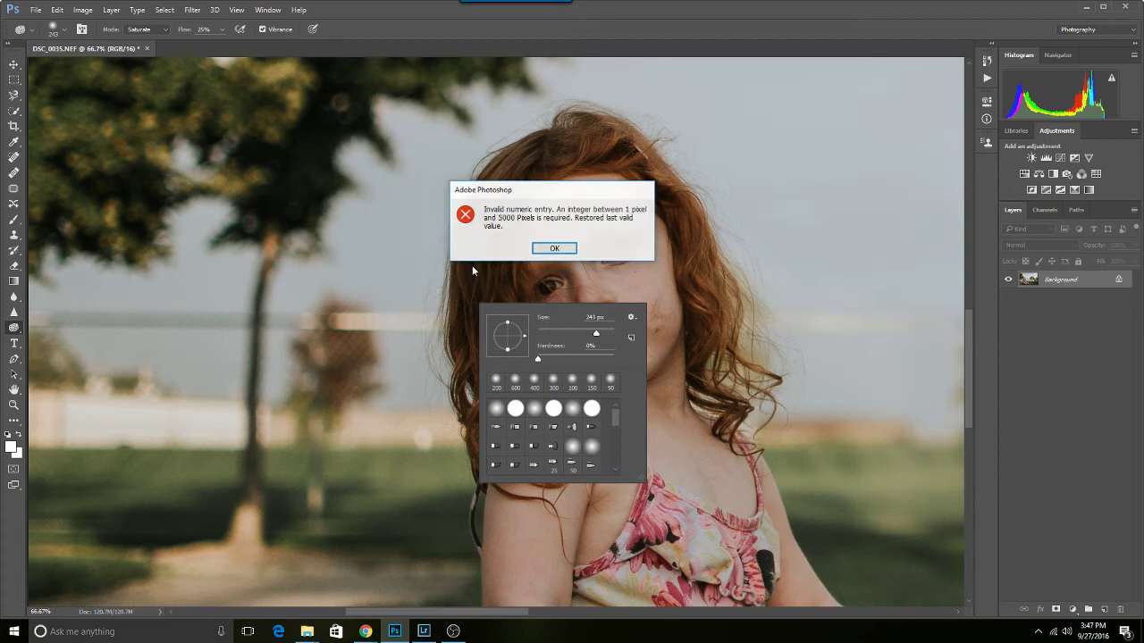
pyautogui.click(561, 251)
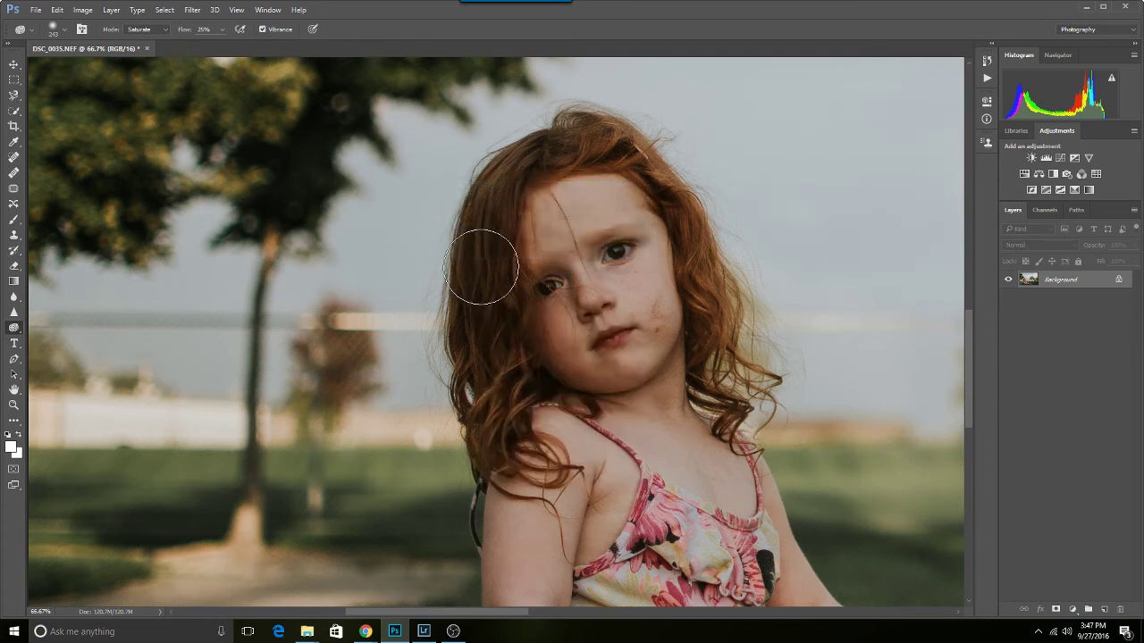
pyautogui.press(']')
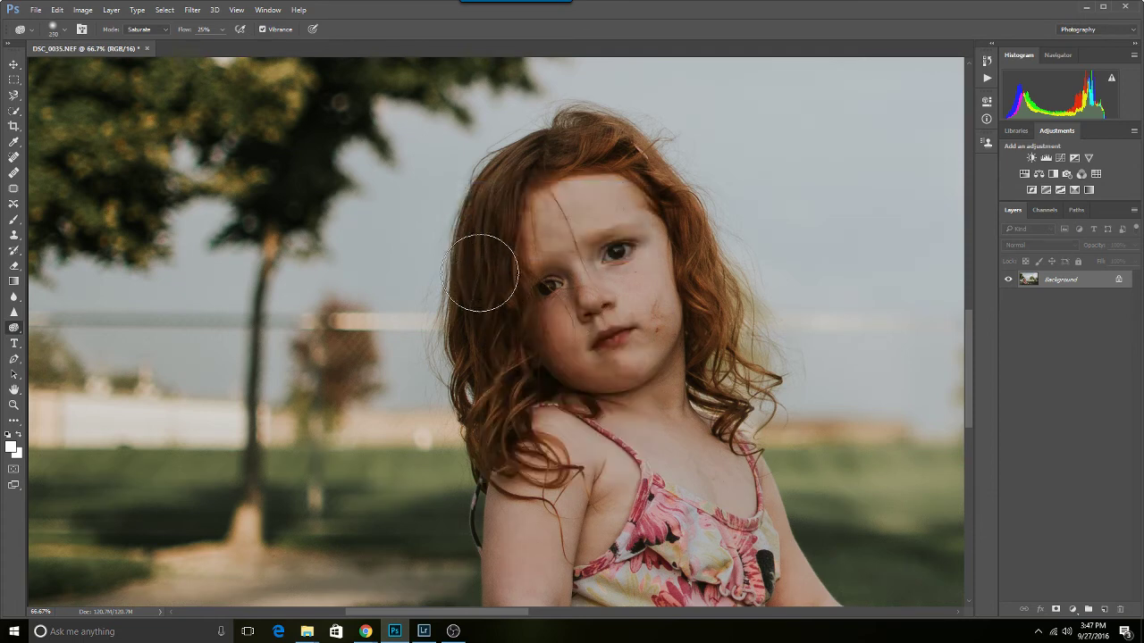
pyautogui.moveTo(503, 324)
pyautogui.mouseDown()
pyautogui.moveTo(506, 393)
pyautogui.moveTo(493, 402)
pyautogui.moveTo(466, 255)
pyautogui.moveTo(465, 319)
pyautogui.moveTo(464, 295)
pyautogui.moveTo(466, 218)
pyautogui.moveTo(472, 266)
pyautogui.moveTo(487, 219)
pyautogui.moveTo(461, 266)
pyautogui.moveTo(493, 158)
pyautogui.moveTo(546, 132)
pyautogui.moveTo(634, 130)
pyautogui.moveTo(553, 131)
pyautogui.moveTo(652, 135)
pyautogui.moveTo(676, 161)
pyautogui.moveTo(710, 224)
pyautogui.moveTo(738, 413)
pyautogui.moveTo(726, 331)
pyautogui.moveTo(763, 386)
pyautogui.moveTo(826, 398)
pyautogui.moveTo(800, 383)
pyautogui.moveTo(785, 403)
pyautogui.moveTo(795, 408)
pyautogui.moveTo(744, 337)
pyautogui.moveTo(699, 223)
pyautogui.moveTo(632, 190)
pyautogui.moveTo(477, 164)
pyautogui.moveTo(499, 216)
pyautogui.moveTo(475, 331)
pyautogui.moveTo(481, 208)
pyautogui.moveTo(490, 470)
pyautogui.moveTo(506, 437)
pyautogui.moveTo(520, 462)
pyautogui.moveTo(560, 483)
pyautogui.moveTo(590, 134)
pyautogui.mouseUp()
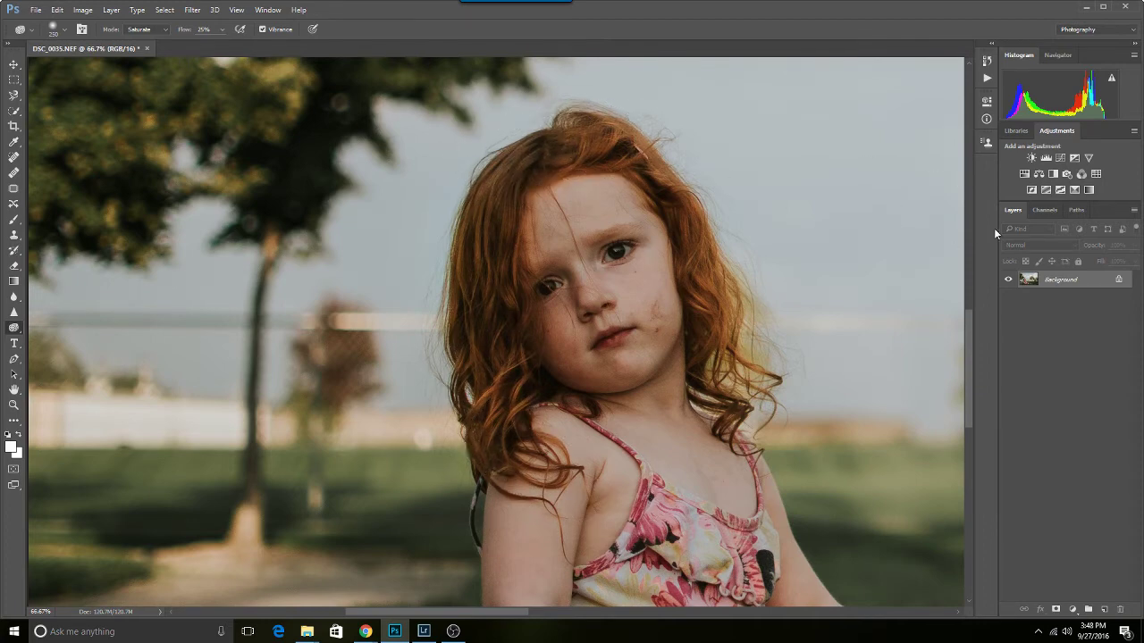
pyautogui.hotkey('ctrl', '-')
pyautogui.hotkey('ctrl', '-')
pyautogui.hotkey('ctrl', '-')
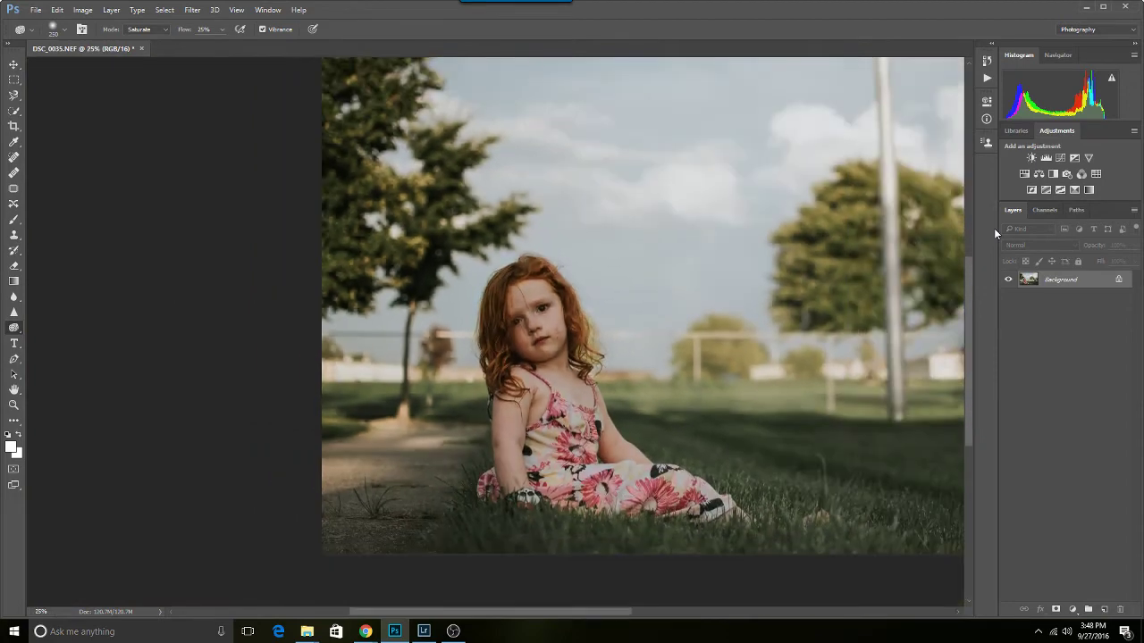
pyautogui.hotkey('ctrl', '-')
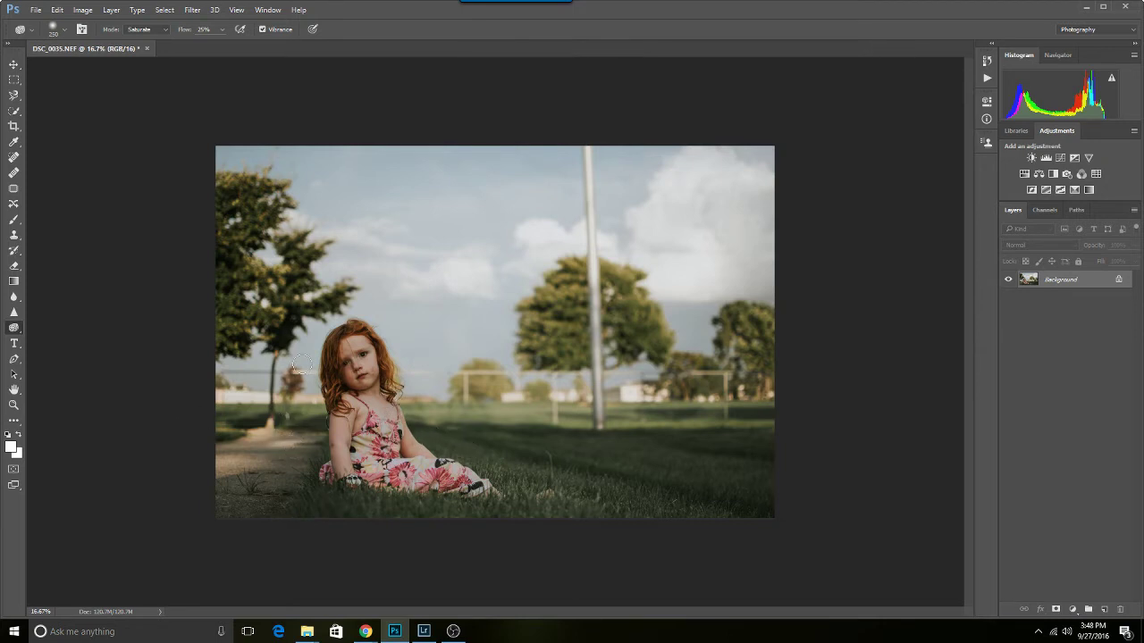
# Dodge the girl's left-side hair in Shadows range, shrinking the brush to 175
pyautogui.rightClick(14, 329)
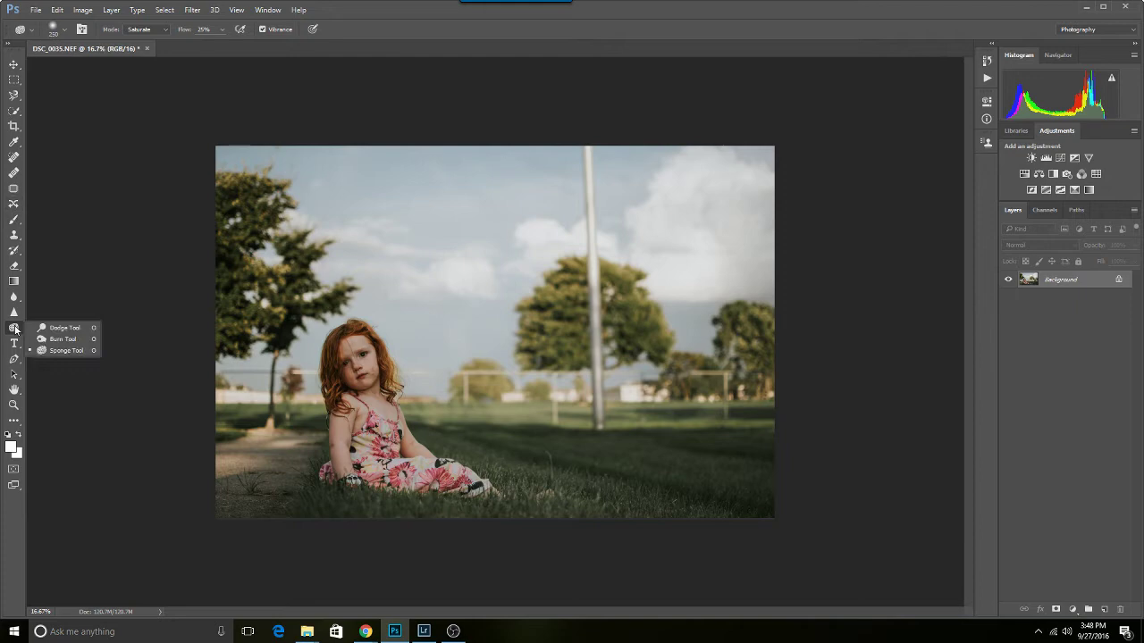
pyautogui.click(62, 328)
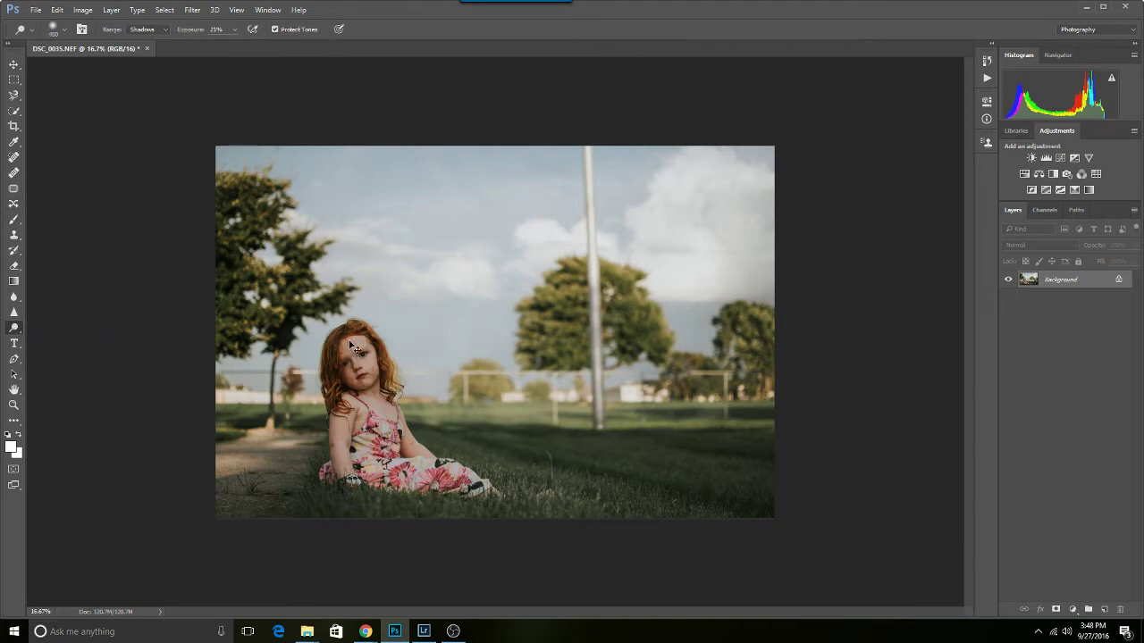
pyautogui.hotkey('ctrl', '+')
pyautogui.hotkey('ctrl', '+')
pyautogui.hotkey('ctrl', '+')
pyautogui.scroll(-2, 554, 385)
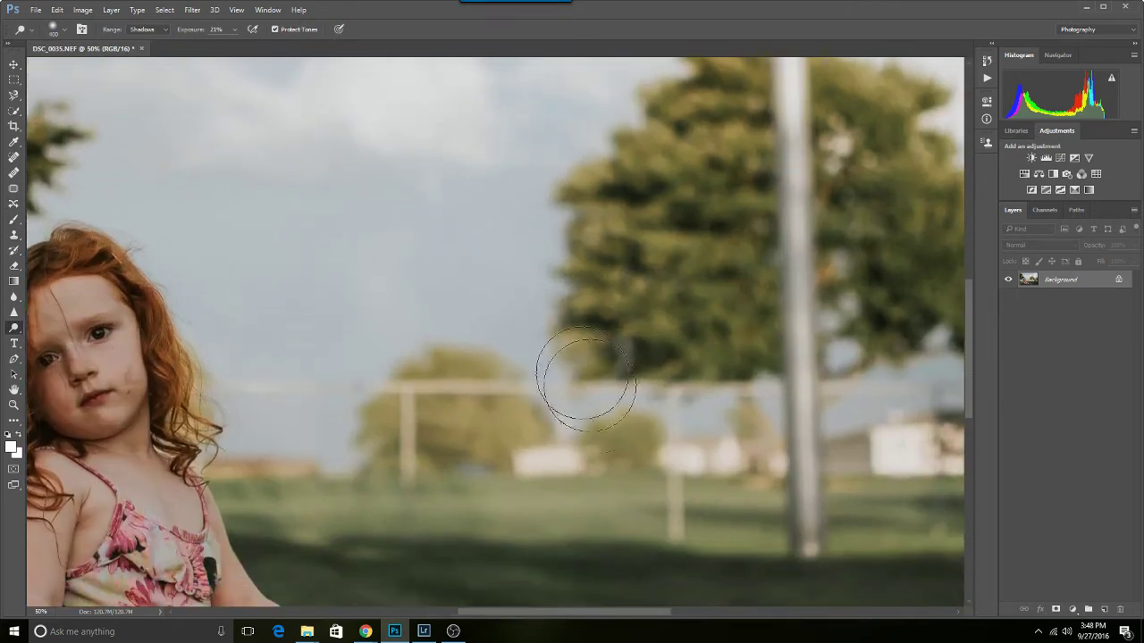
pyautogui.moveTo(582, 611); pyautogui.dragTo(467, 611)
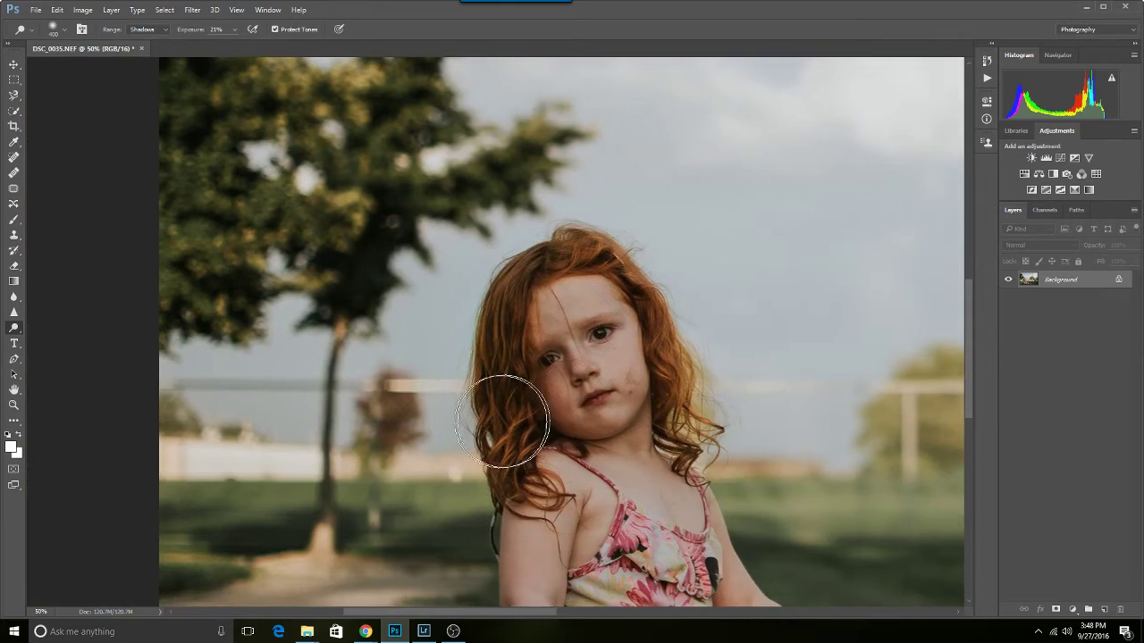
pyautogui.moveTo(502, 422)
pyautogui.mouseDown()
pyautogui.moveTo(494, 298)
pyautogui.moveTo(489, 353)
pyautogui.mouseUp()
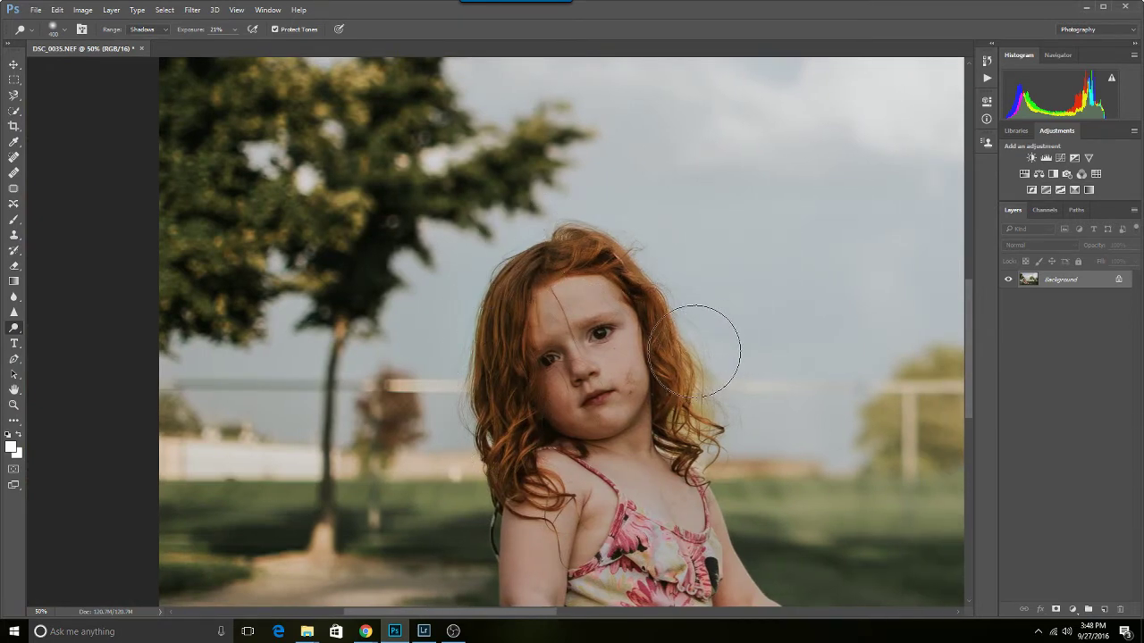
pyautogui.press('[')
pyautogui.press('[')
pyautogui.press('[')
pyautogui.press('[')
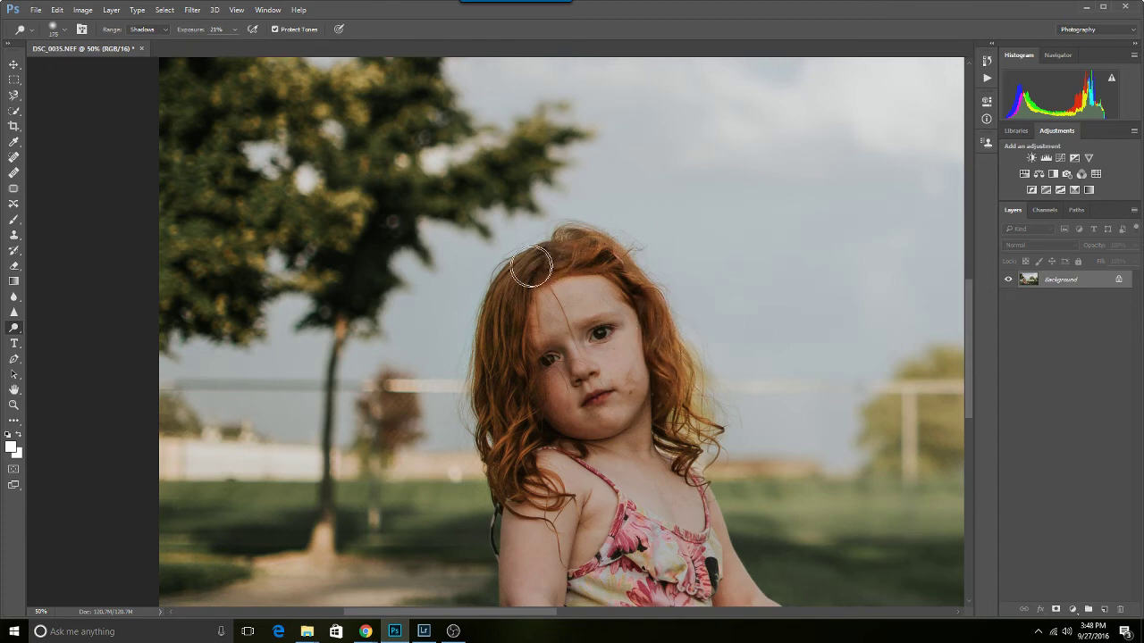
pyautogui.moveTo(532, 268)
pyautogui.mouseDown()
pyautogui.moveTo(495, 366)
pyautogui.moveTo(502, 414)
pyautogui.moveTo(541, 406)
pyautogui.mouseUp()
# Switch the Dodge range to Highlights and lighten the hair near the shoulder and left side
pyautogui.click(169, 31)
pyautogui.click(146, 57)
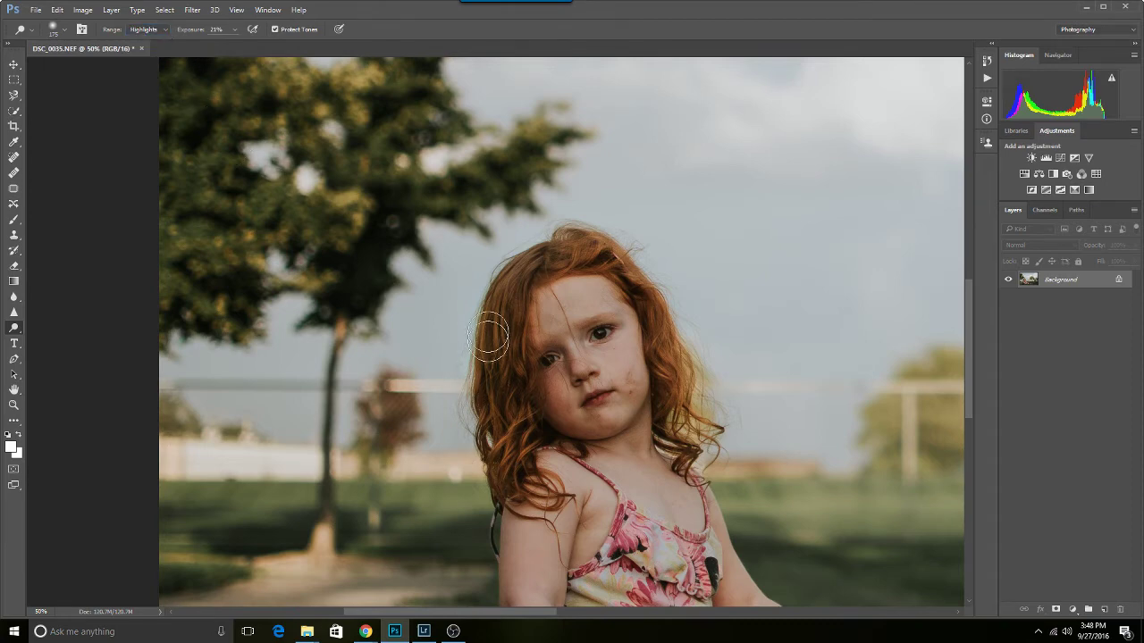
pyautogui.moveTo(489, 337)
pyautogui.mouseDown()
pyautogui.moveTo(514, 415)
pyautogui.moveTo(472, 365)
pyautogui.moveTo(515, 437)
pyautogui.moveTo(492, 467)
pyautogui.moveTo(520, 440)
pyautogui.moveTo(505, 438)
pyautogui.moveTo(514, 330)
pyautogui.moveTo(505, 375)
pyautogui.moveTo(548, 261)
pyautogui.moveTo(592, 248)
pyautogui.moveTo(668, 330)
pyautogui.moveTo(607, 258)
pyautogui.moveTo(657, 323)
pyautogui.moveTo(679, 388)
pyautogui.moveTo(685, 417)
pyautogui.mouseUp()
pyautogui.moveTo(505, 295)
pyautogui.mouseDown()
pyautogui.moveTo(488, 424)
pyautogui.moveTo(495, 391)
pyautogui.moveTo(522, 494)
pyautogui.moveTo(549, 494)
pyautogui.moveTo(476, 454)
pyautogui.mouseUp()
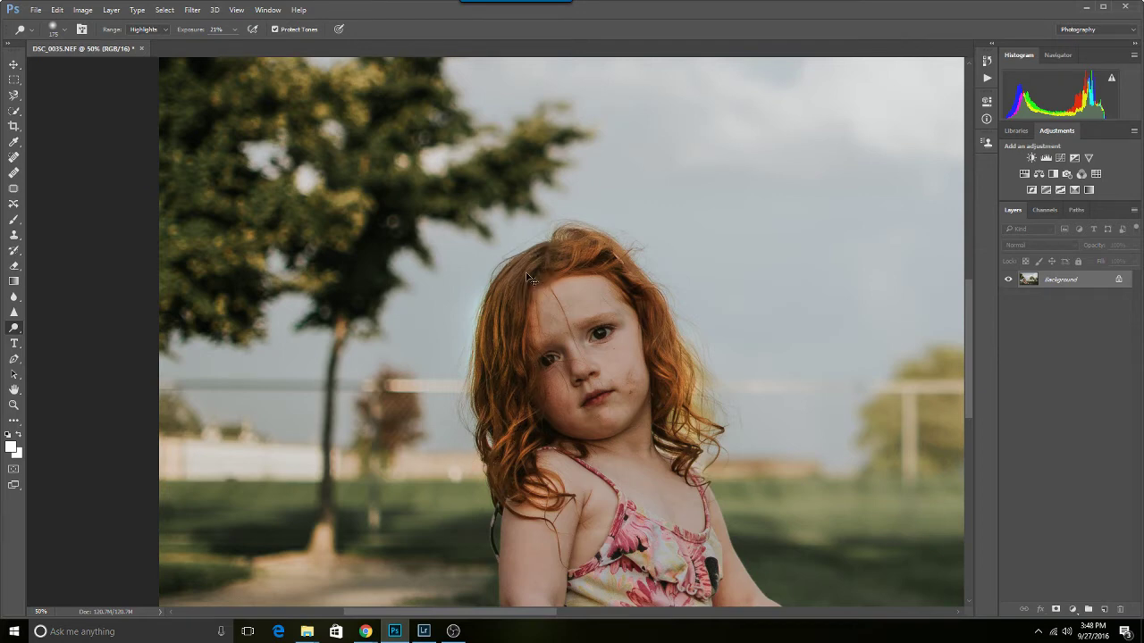
pyautogui.hotkey('ctrl', '-')
pyautogui.hotkey('ctrl', '-')
pyautogui.hotkey('ctrl', '-')
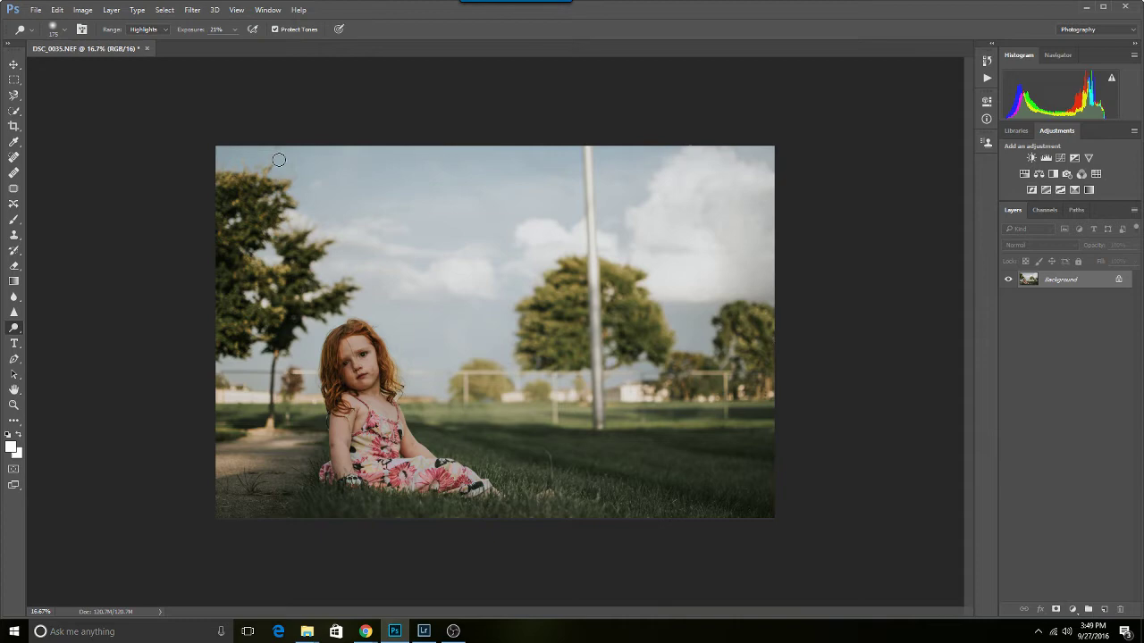
# Apply a Camera Raw pass with slightly warmer Temperature, Oranges saturation +8 and Yellows -25
pyautogui.click(192, 10)
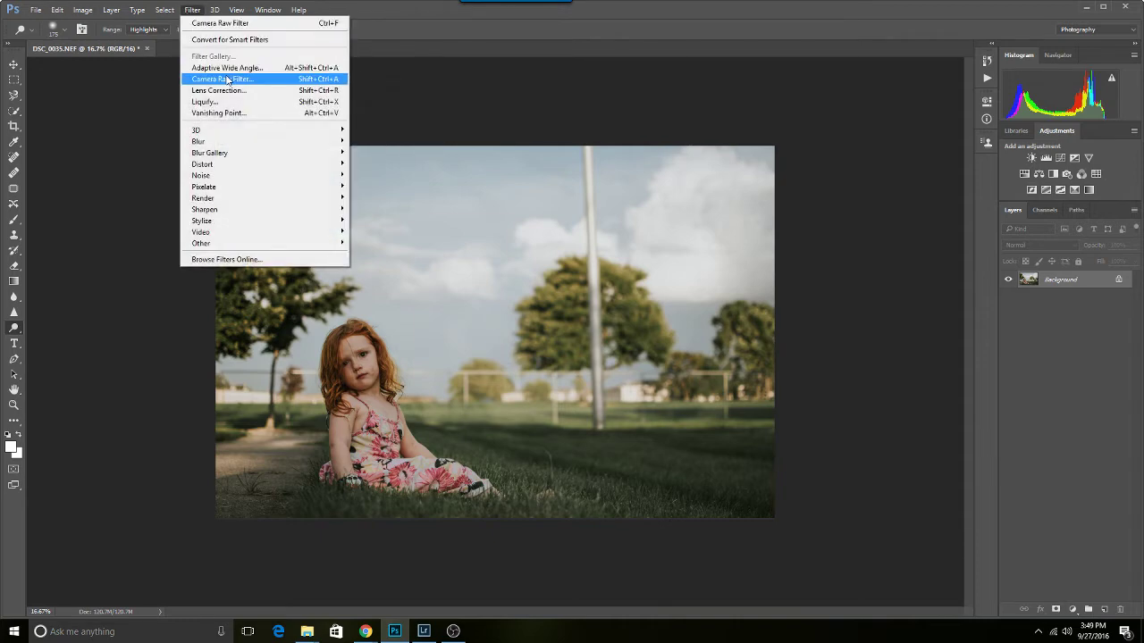
pyautogui.click(277, 79)
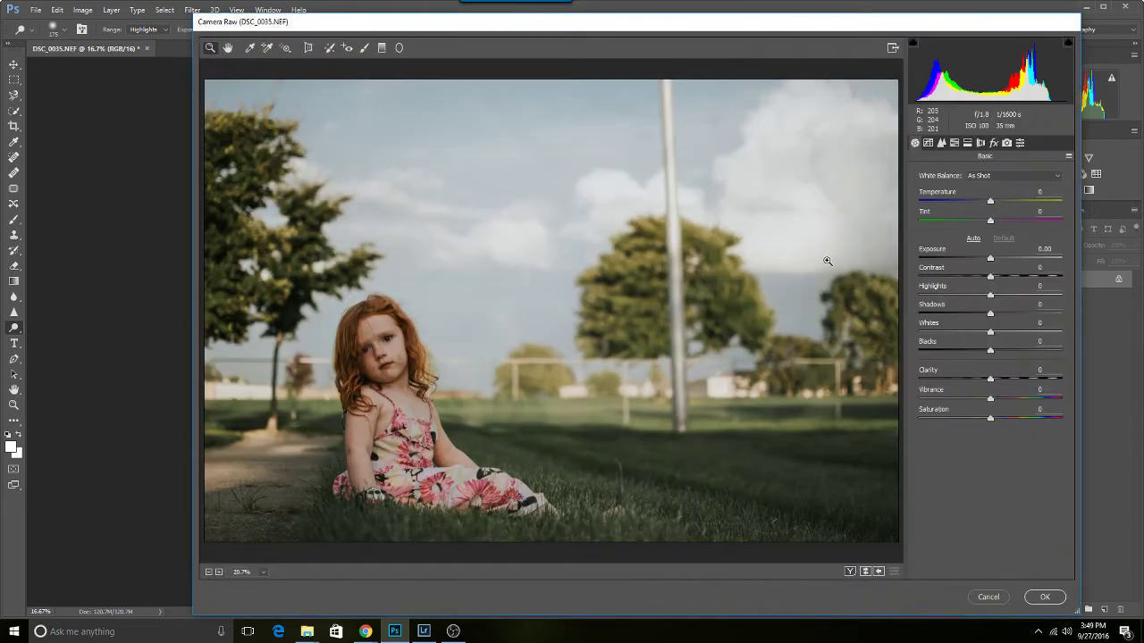
pyautogui.moveTo(992, 204); pyautogui.dragTo(994, 204)
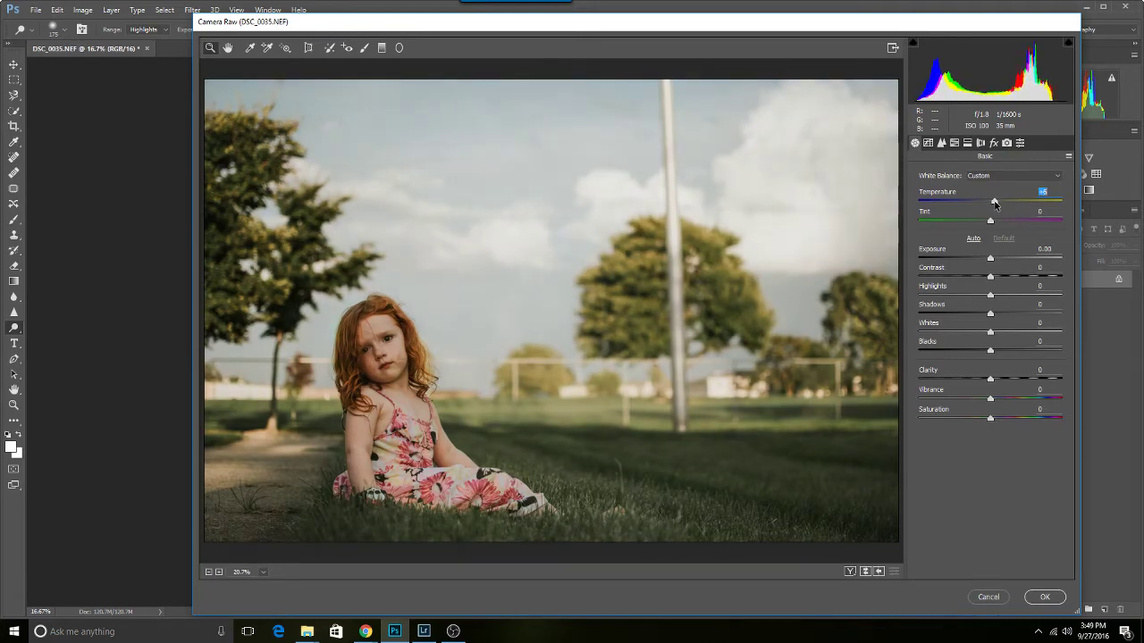
pyautogui.click(954, 142)
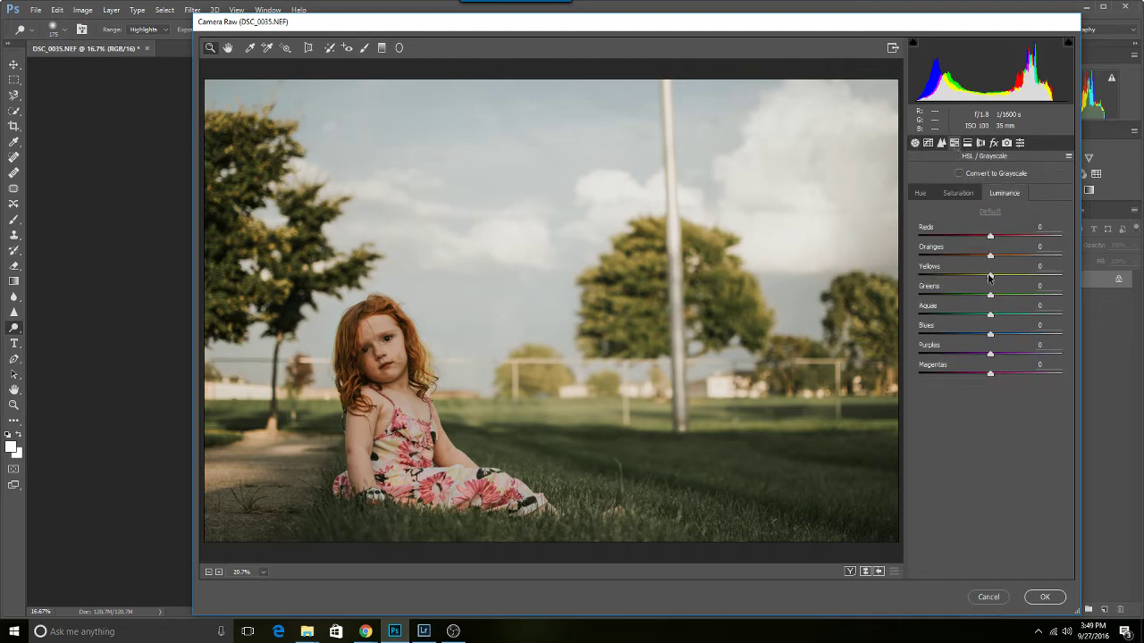
pyautogui.click(960, 193)
pyautogui.moveTo(989, 277)
pyautogui.mouseDown()
pyautogui.moveTo(937, 273)
pyautogui.moveTo(972, 276)
pyautogui.mouseUp()
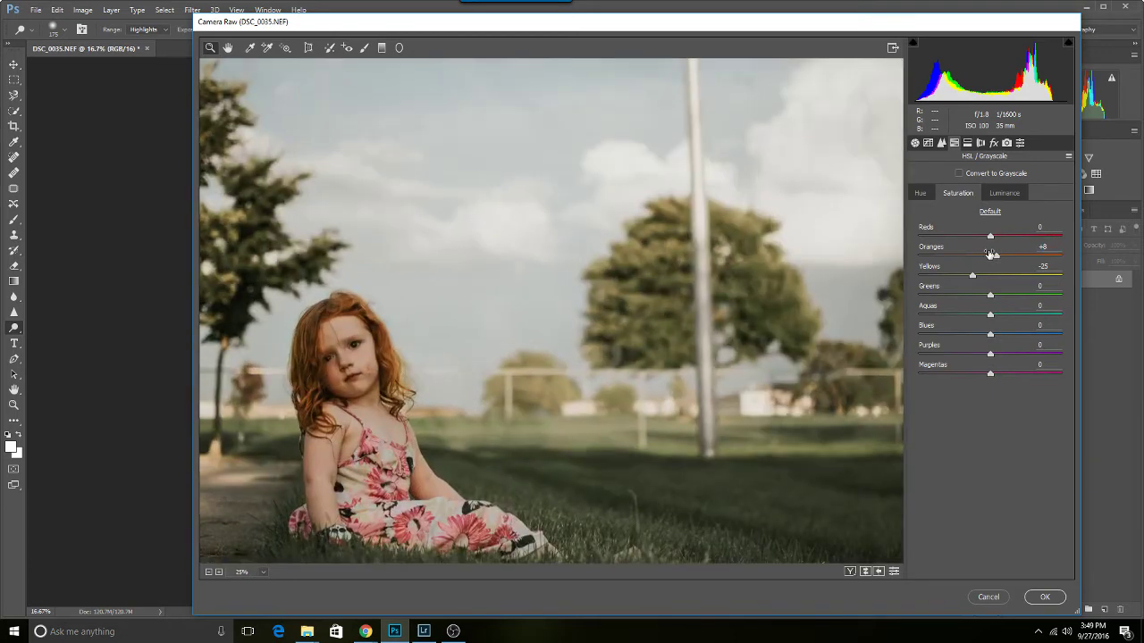
pyautogui.click(1042, 597)
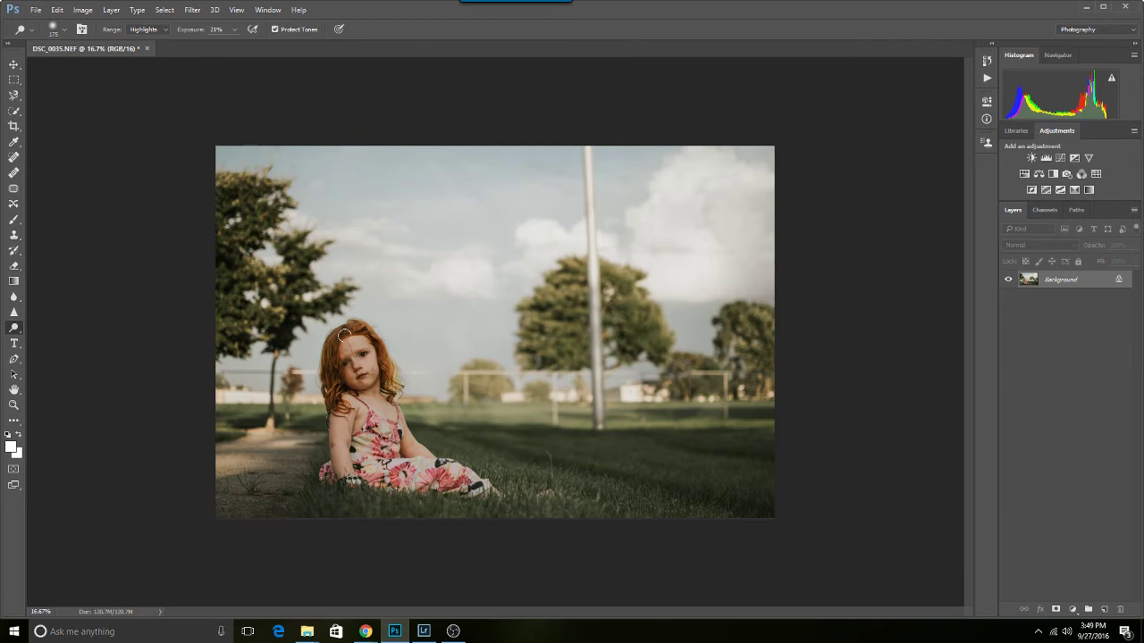
# Zoom to 50% and spot-heal two blemishes on the girl's cheek, then zoom back out
pyautogui.hotkey('ctrl', '+')
pyautogui.hotkey('ctrl', '+')
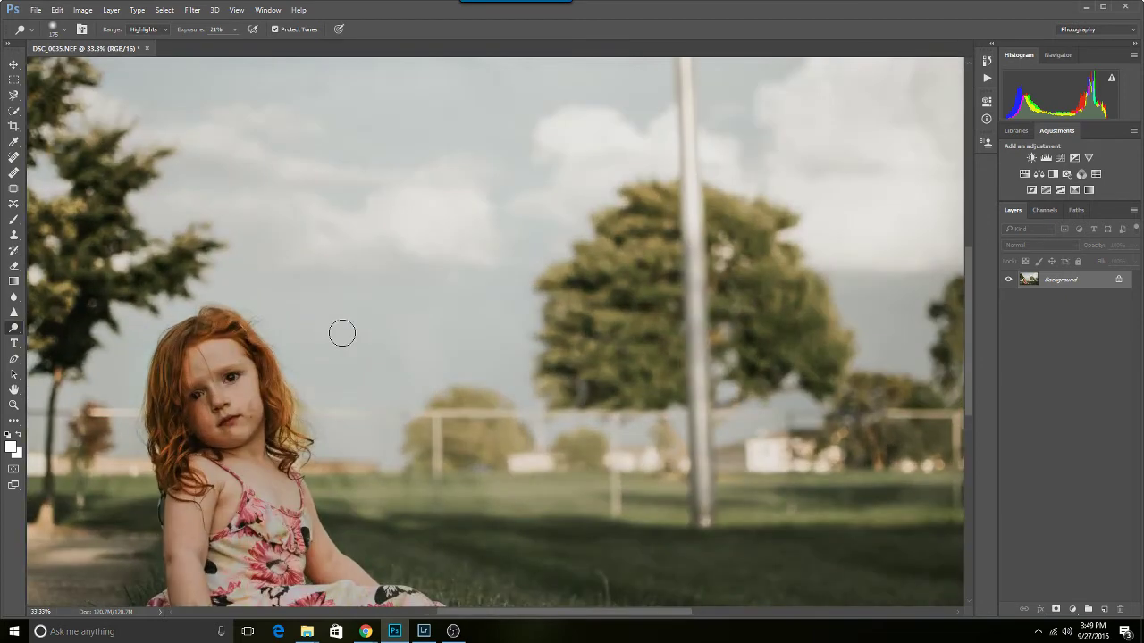
pyautogui.hotkey('ctrl', '+')
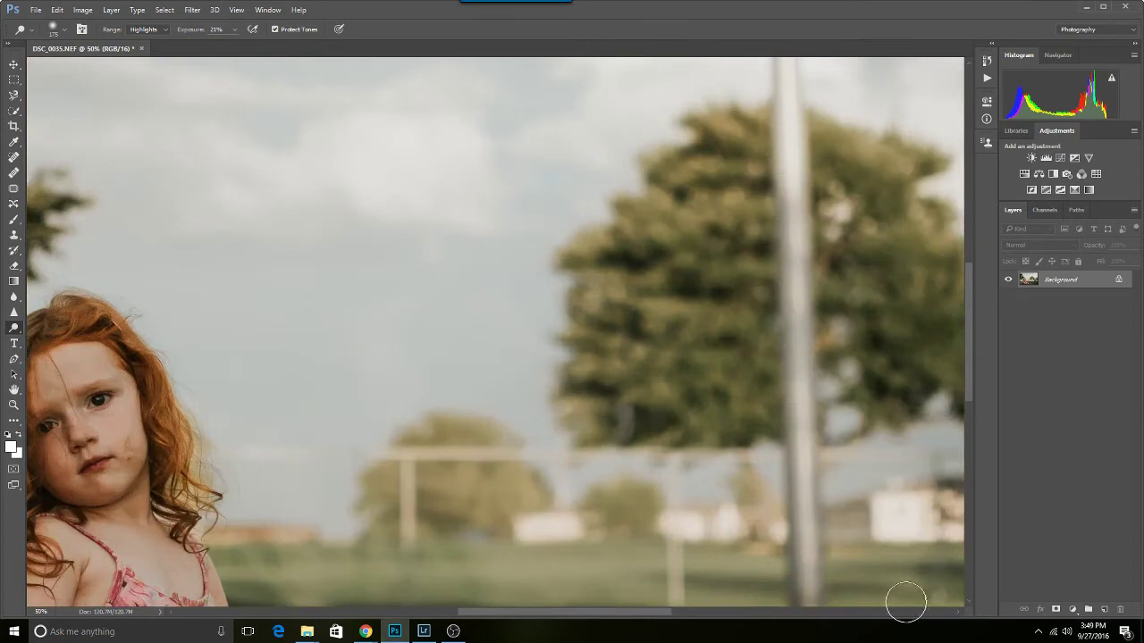
pyautogui.moveTo(650, 615); pyautogui.dragTo(586, 615)
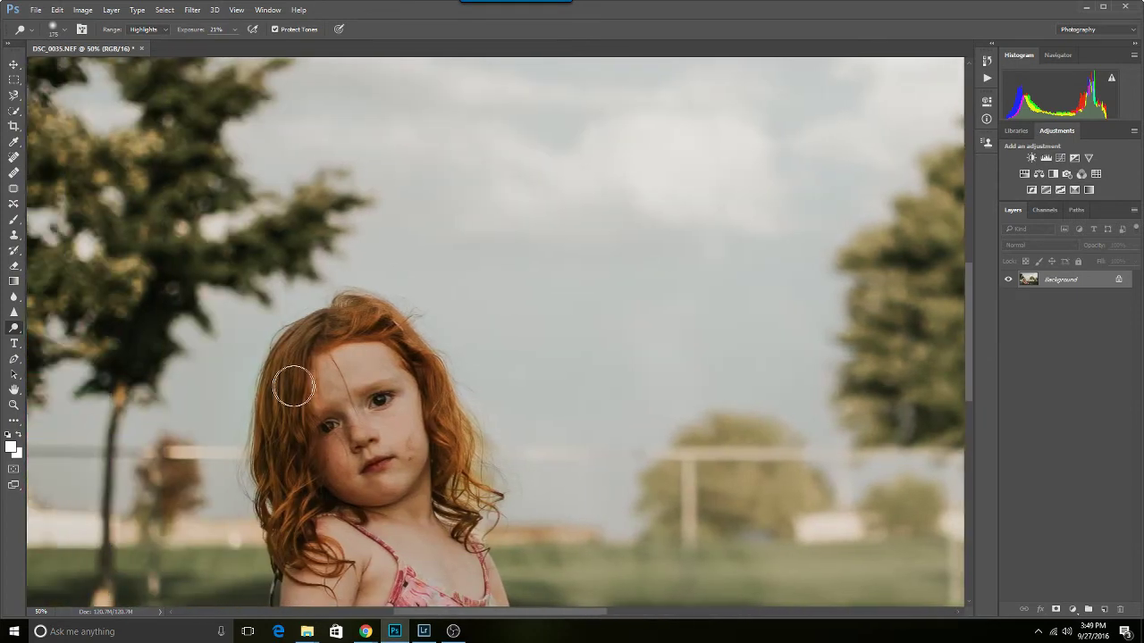
pyautogui.click(14, 157)
pyautogui.moveTo(410, 441); pyautogui.dragTo(411, 449)
pyautogui.click(411, 459)
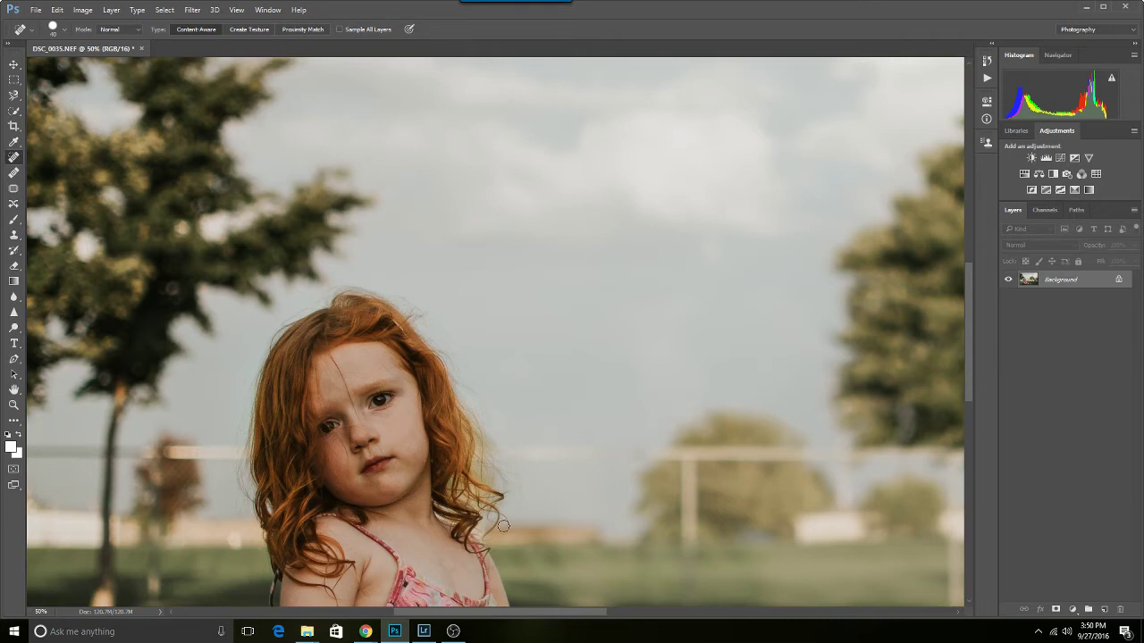
pyautogui.hotkey('ctrl', '-')
pyautogui.hotkey('ctrl', '-')
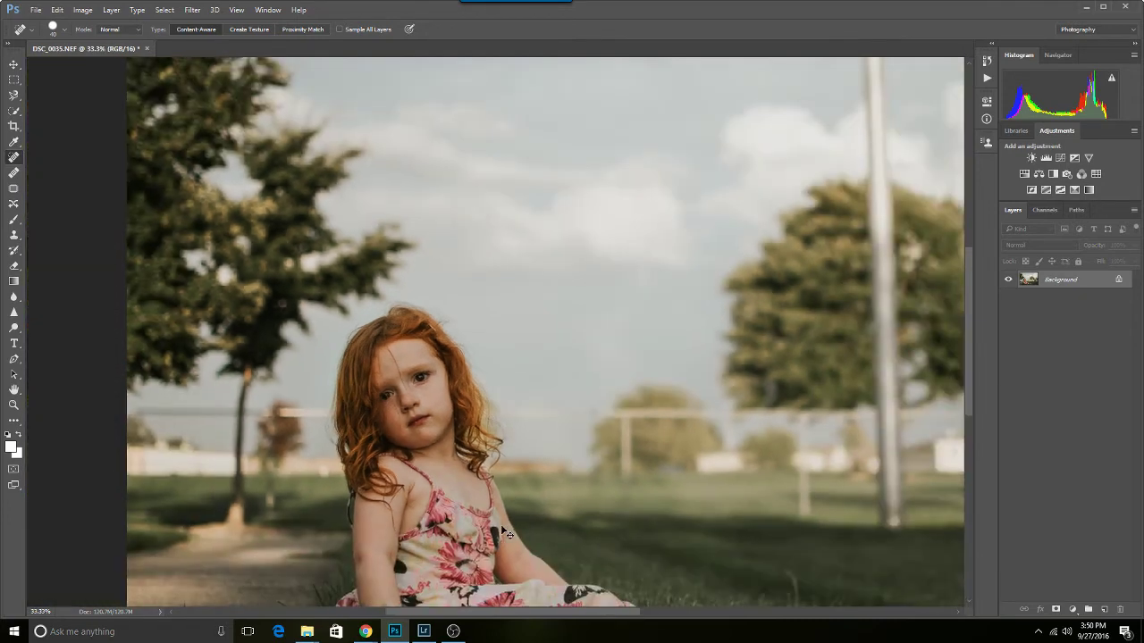
pyautogui.hotkey('ctrl', '-')
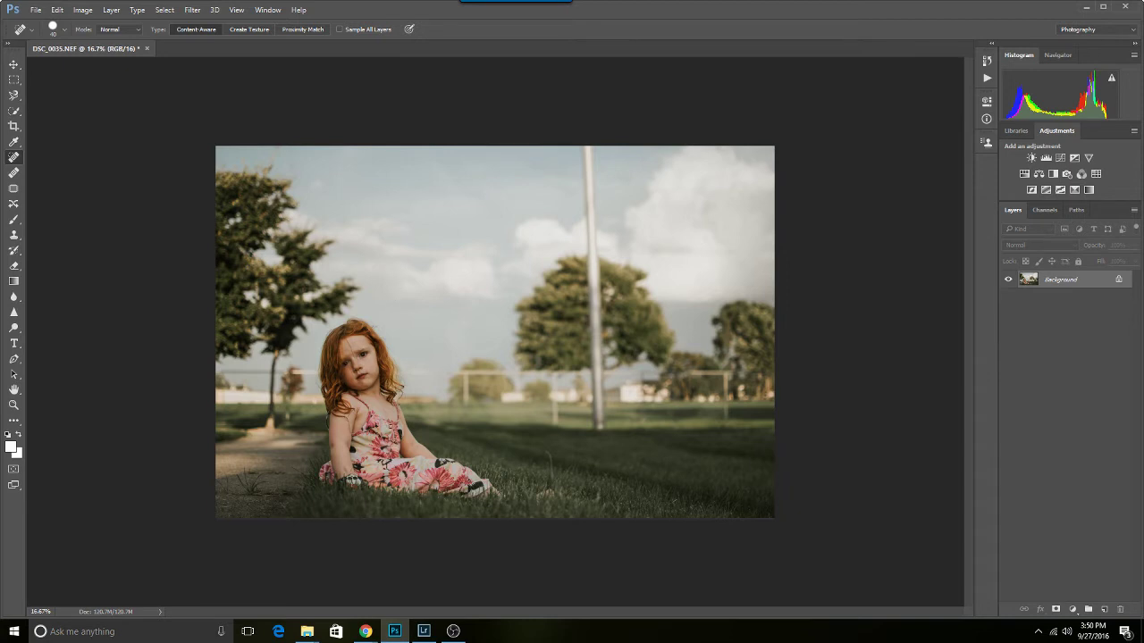
# Open the portrait in Liquify and zoom out to see the whole photo
pyautogui.click(186, 11)
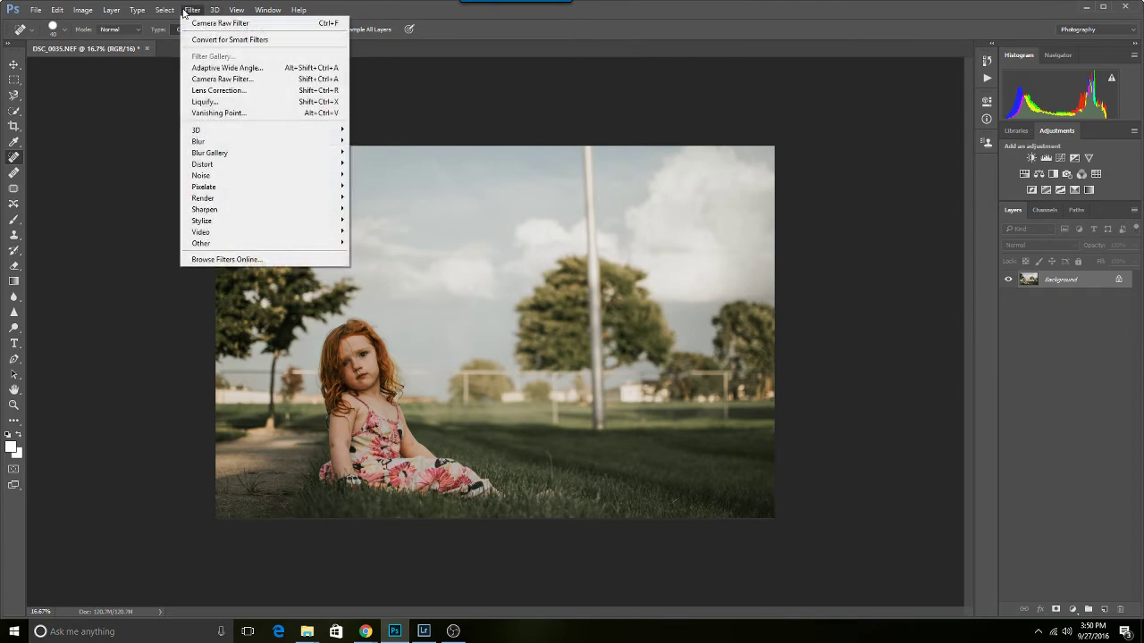
pyautogui.click(207, 102)
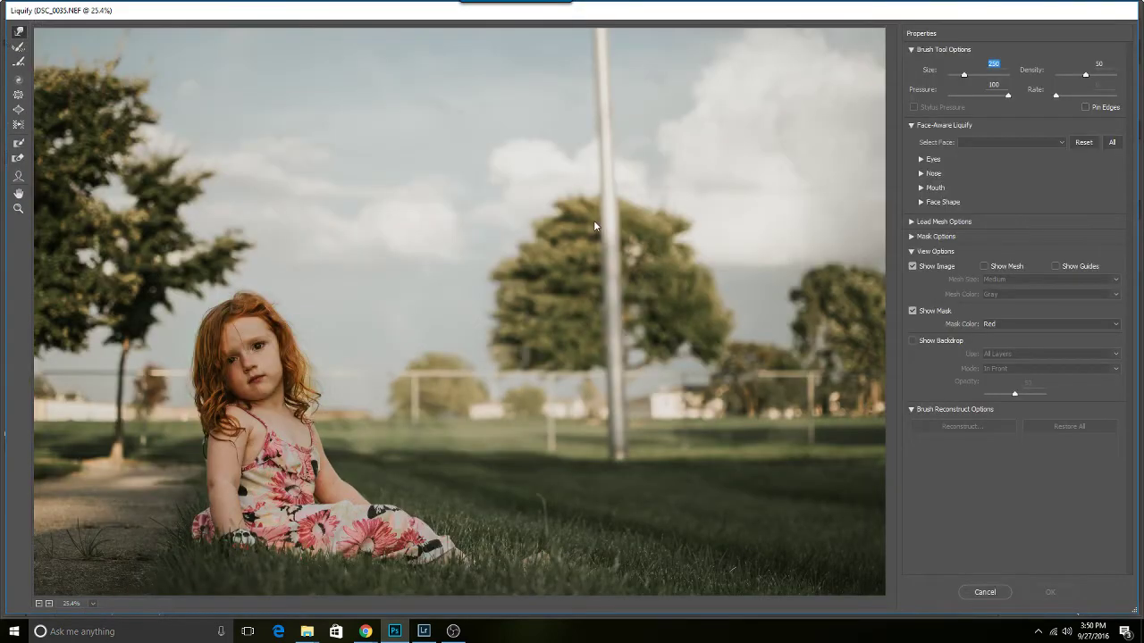
pyautogui.hotkey('ctrl', '-')
pyautogui.hotkey('ctrl', '-')
pyautogui.hotkey('ctrl', '-')
pyautogui.hotkey('ctrl', '-')
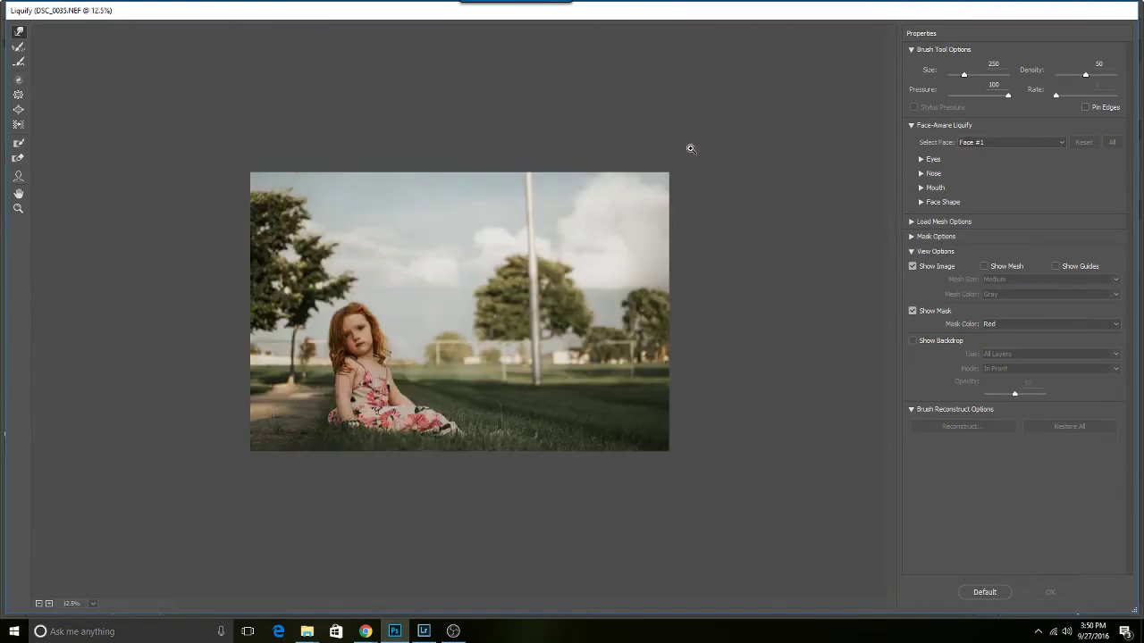
pyautogui.hotkey('ctrl', '+')
pyautogui.hotkey('ctrl', '+')
pyautogui.hotkey('ctrl', '+')
pyautogui.hotkey('ctrl', '+')
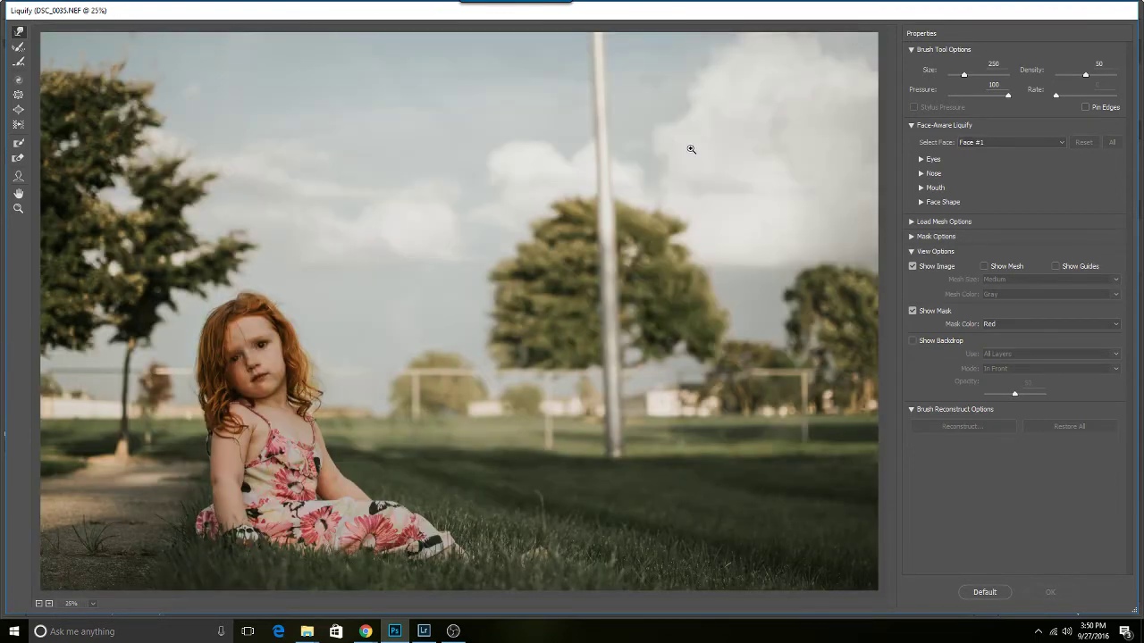
pyautogui.hotkey('ctrl', '-')
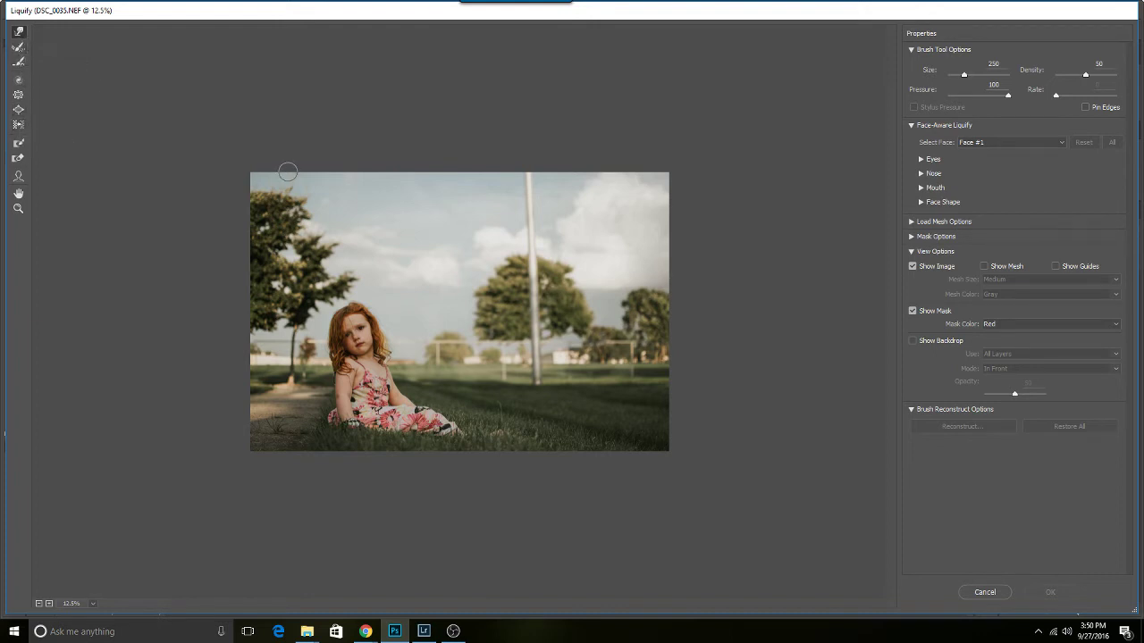
# Grow the Forward Warp brush to 1400, stroke around the tall pole, and commit the Liquify change
pyautogui.press(']')
pyautogui.press(']')
pyautogui.press(']')
pyautogui.press(']')
pyautogui.press(']')
pyautogui.press(']')
pyautogui.press(']')
pyautogui.press(']')
pyautogui.press(']')
pyautogui.press(']')
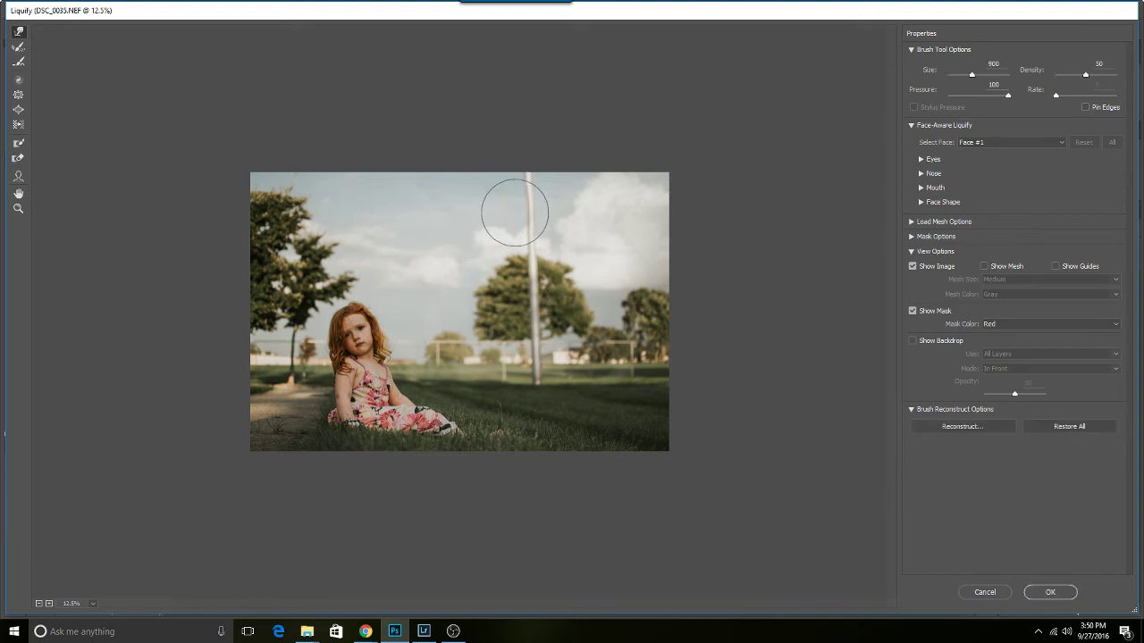
pyautogui.hotkey('ctrl', 'alt', 'space')
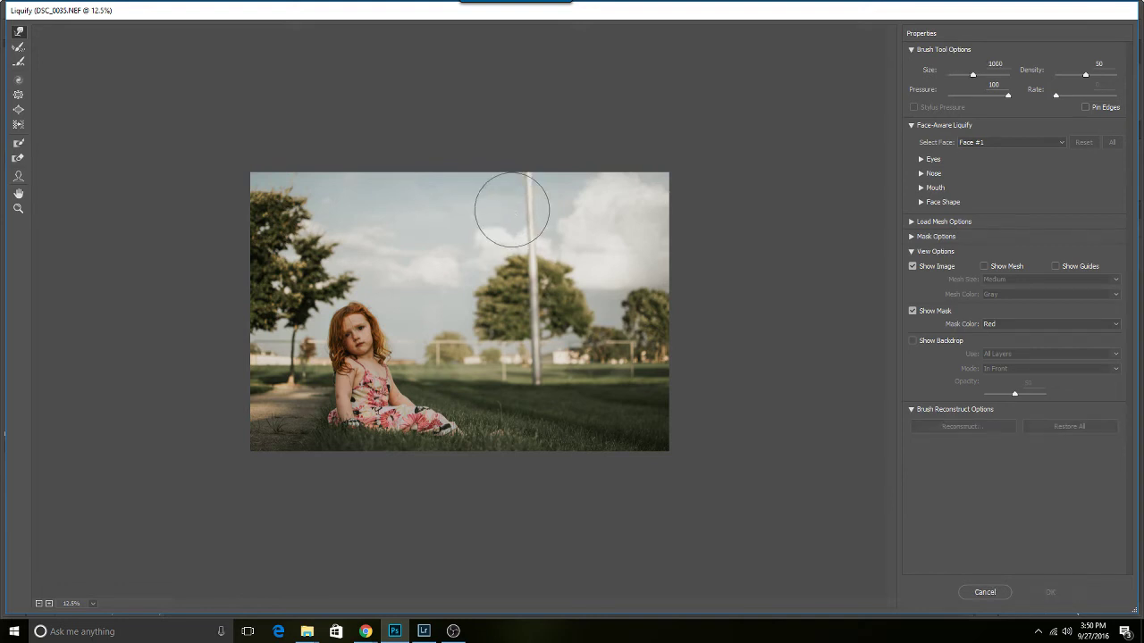
pyautogui.press(']')
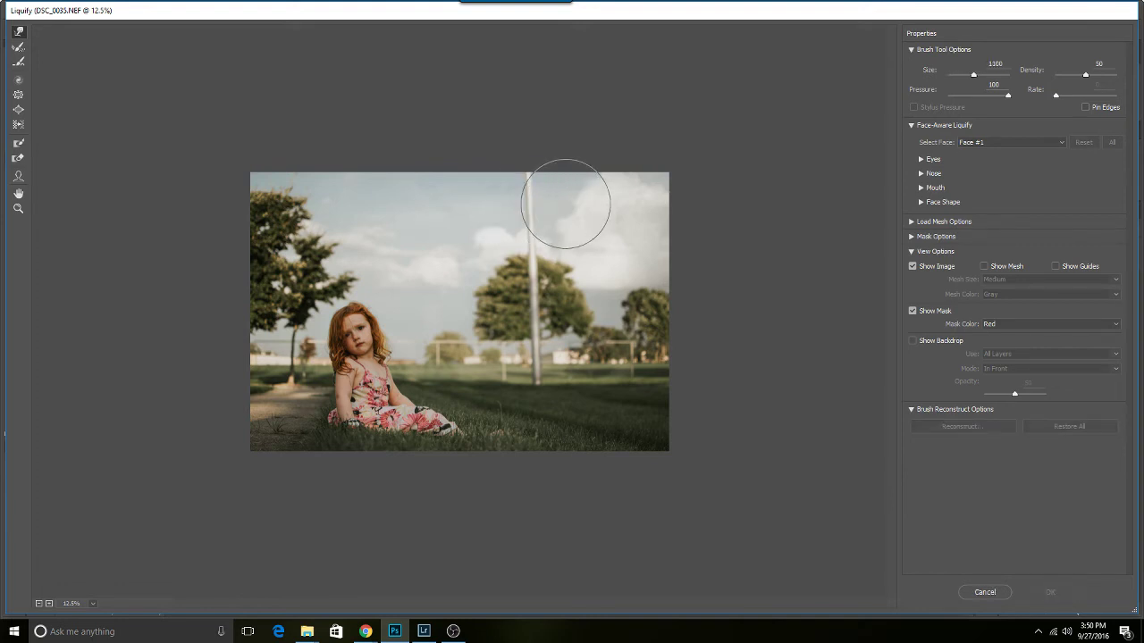
pyautogui.press(']')
pyautogui.press(']')
pyautogui.press(']')
pyautogui.moveTo(523, 210)
pyautogui.mouseDown()
pyautogui.moveTo(529, 176)
pyautogui.moveTo(526, 234)
pyautogui.mouseUp()
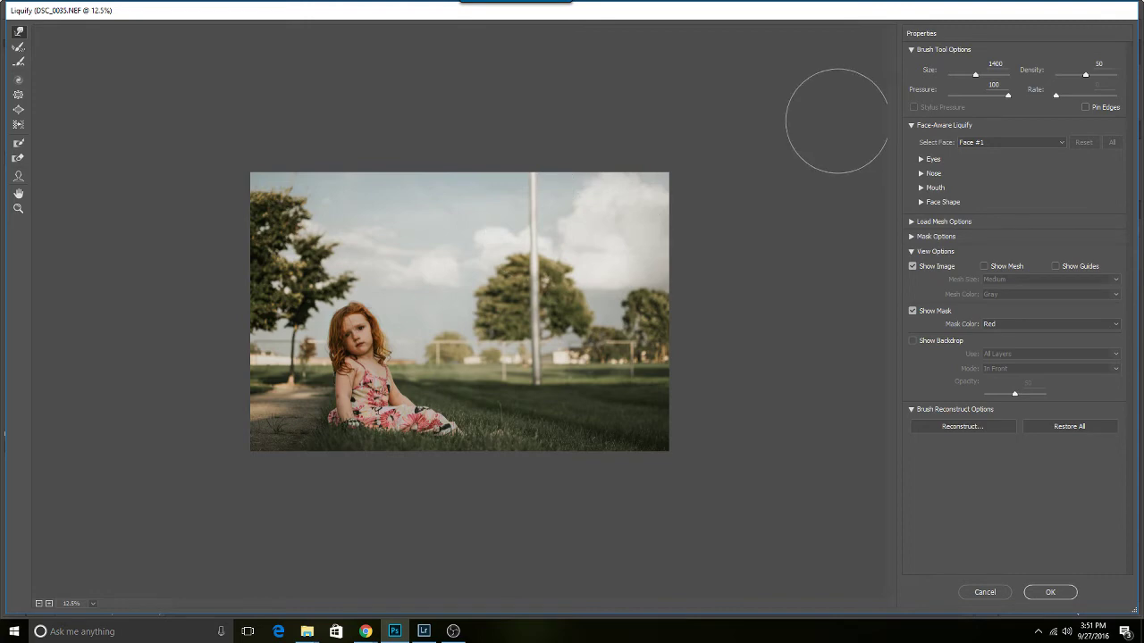
pyautogui.click(1053, 595)
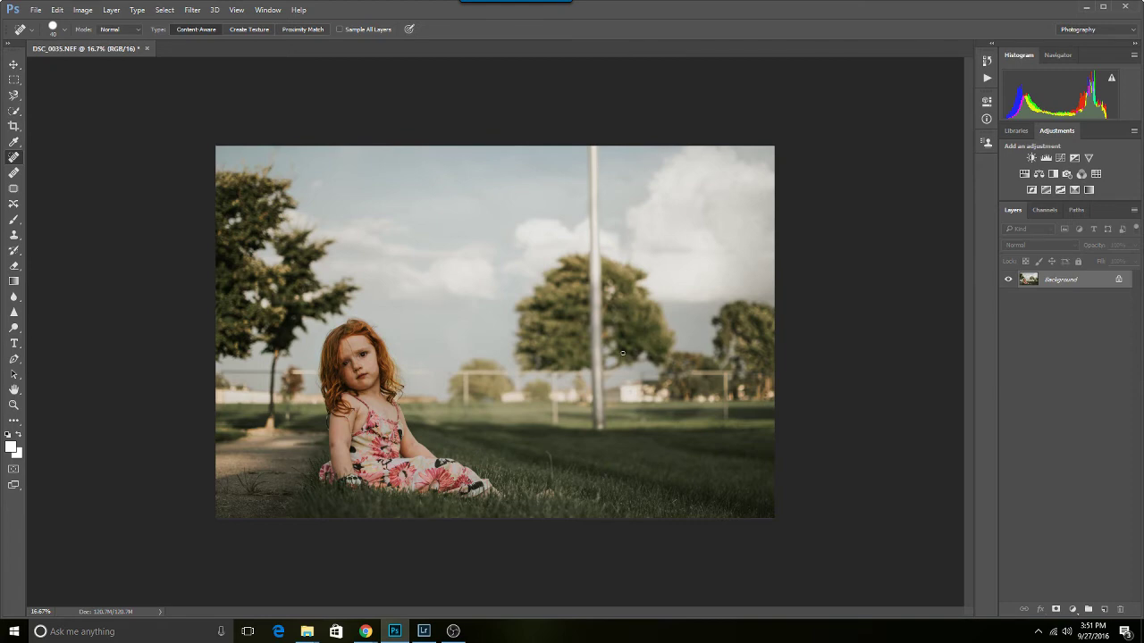
# In Lightroom's Develop module, straighten the tricycle photo by 1.81° with Crop & Straighten
pyautogui.click(424, 630)
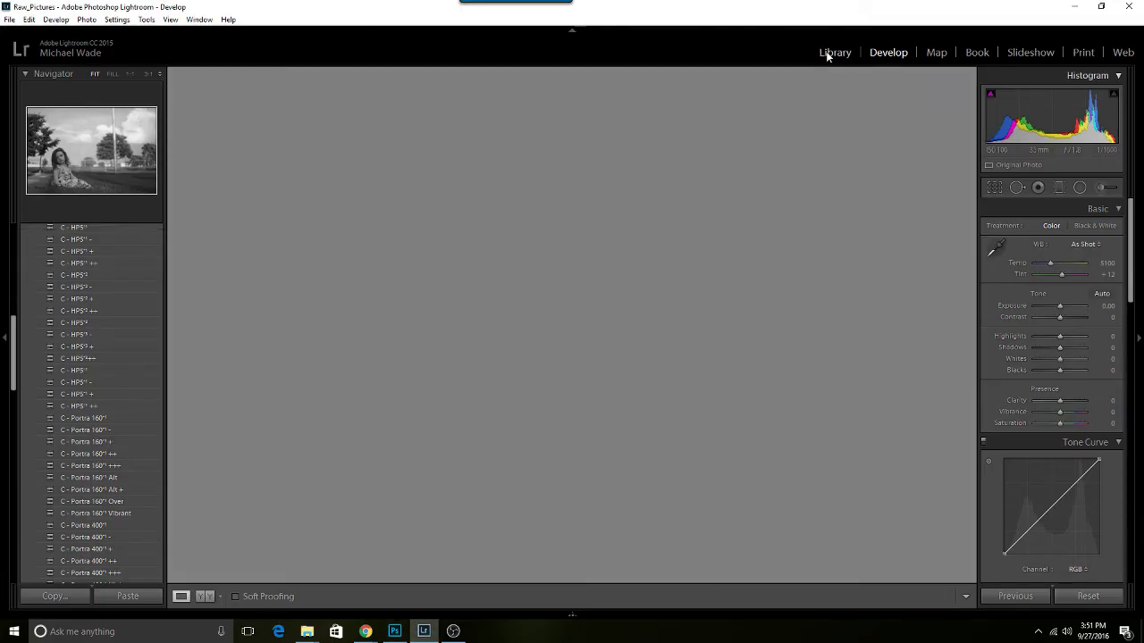
pyautogui.click(835, 53)
pyautogui.click(589, 216)
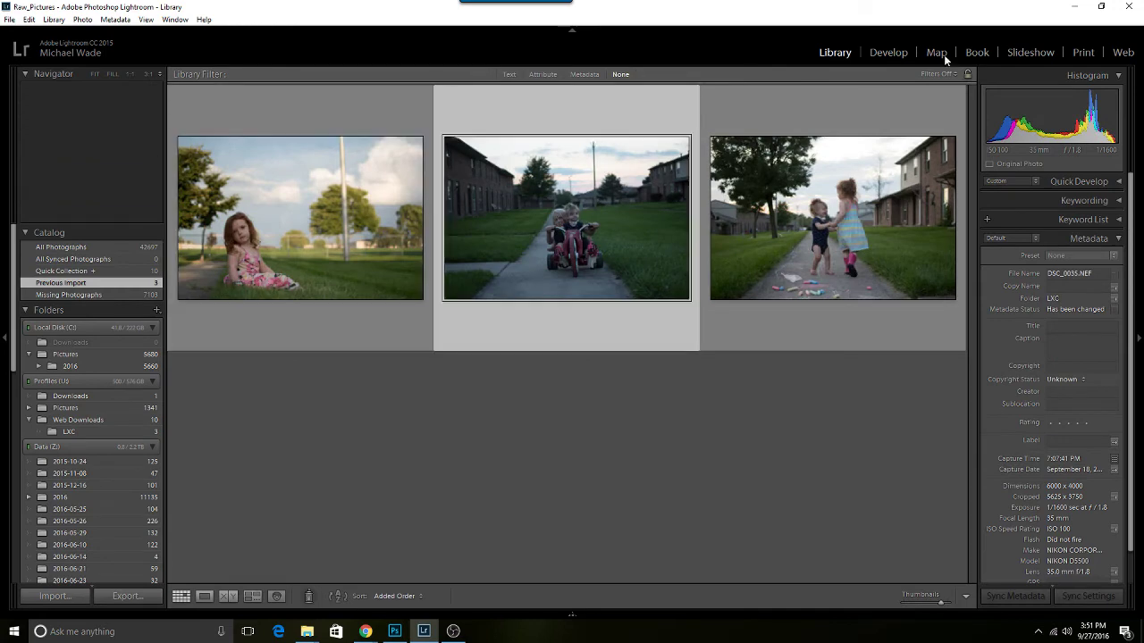
pyautogui.click(888, 53)
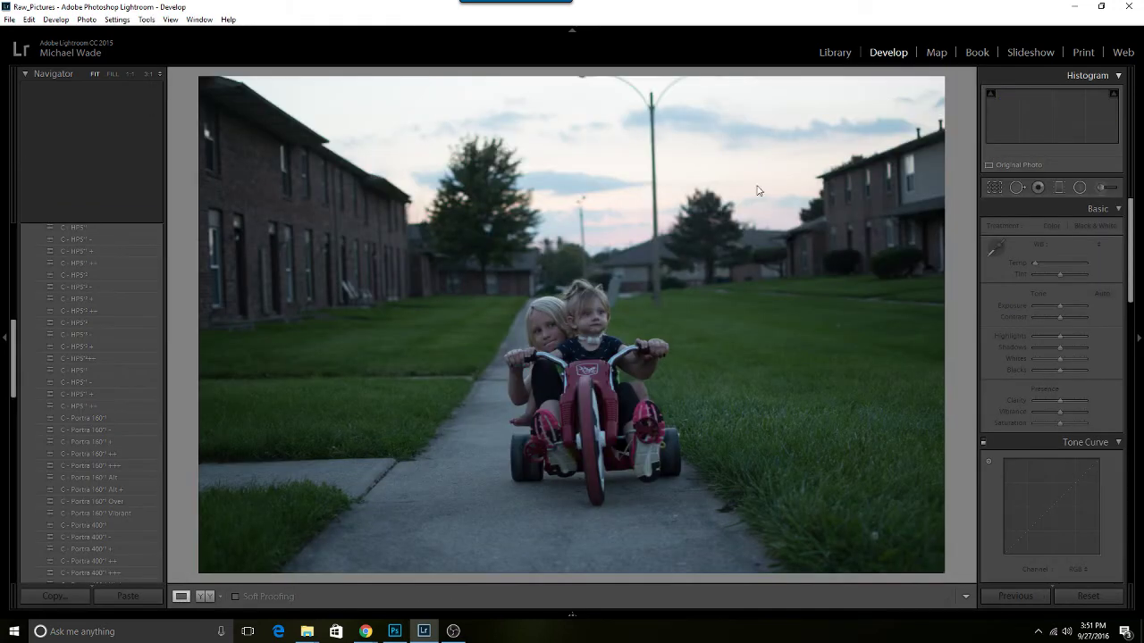
pyautogui.click(994, 187)
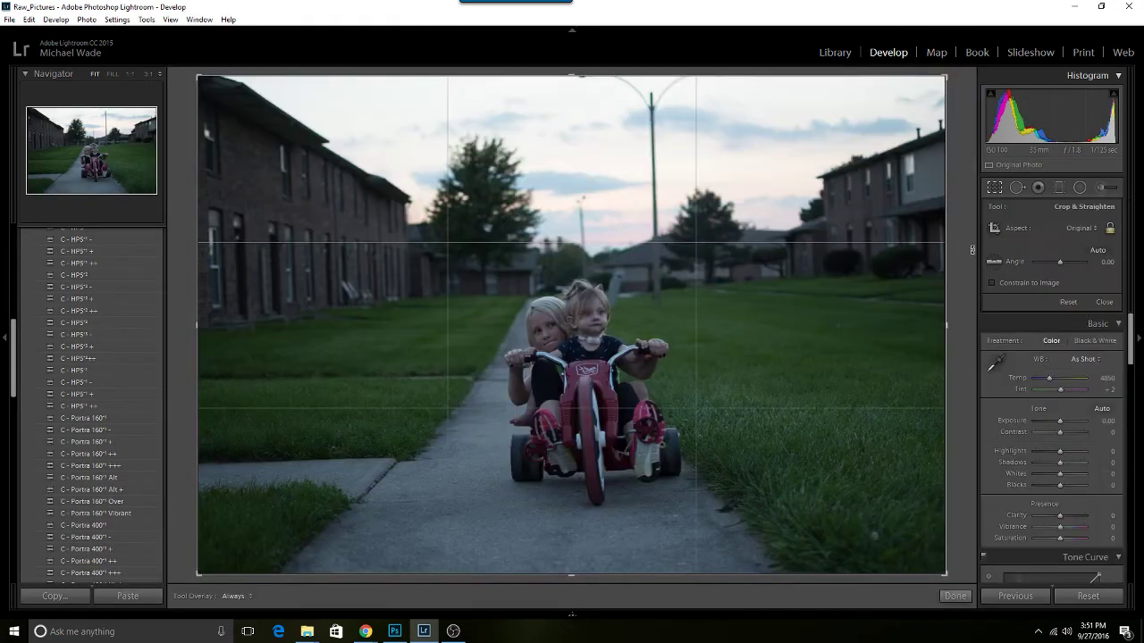
pyautogui.moveTo(972, 250); pyautogui.dragTo(965, 257)
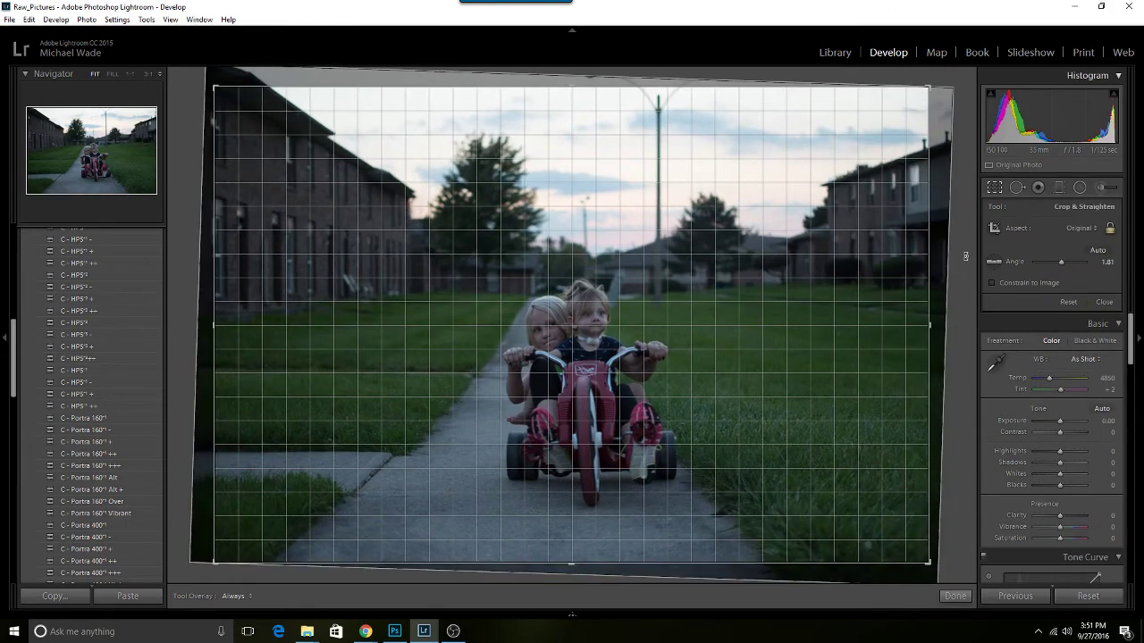
pyautogui.click(954, 596)
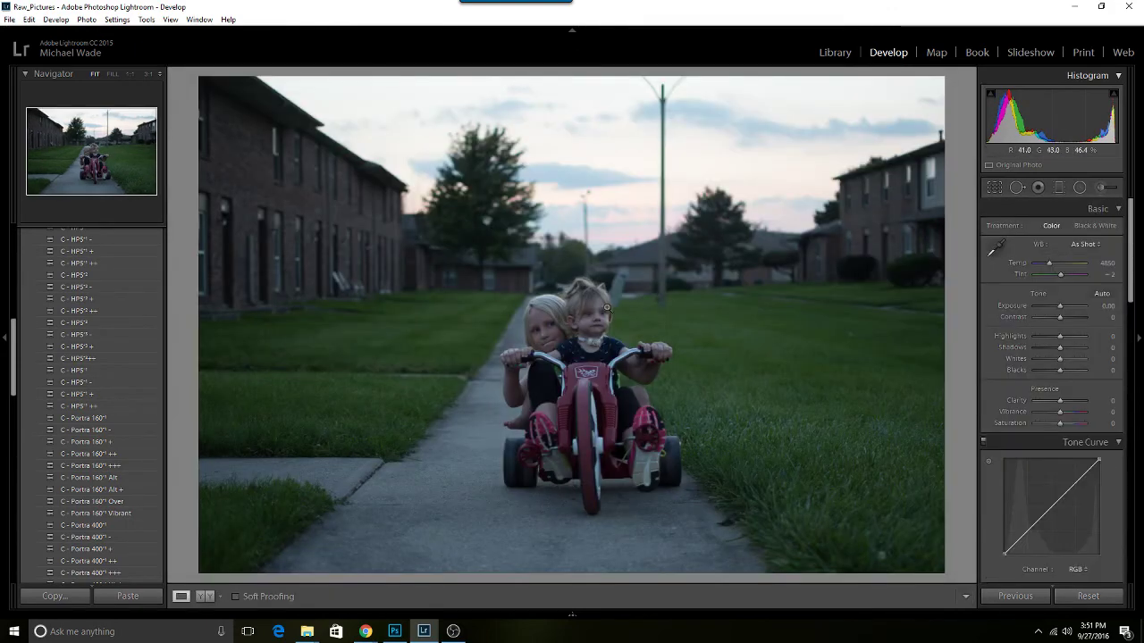
# Send the straightened tricycle photo to Photoshop through Edit In
pyautogui.rightClick(588, 309)
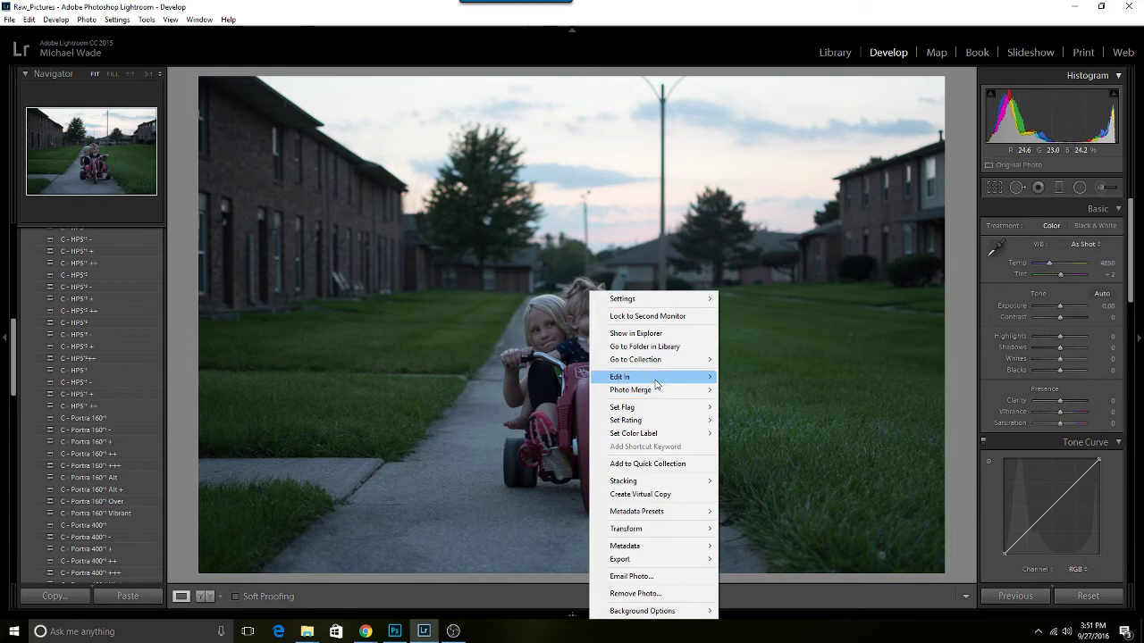
pyautogui.moveTo(656, 384)
pyautogui.click(760, 380)
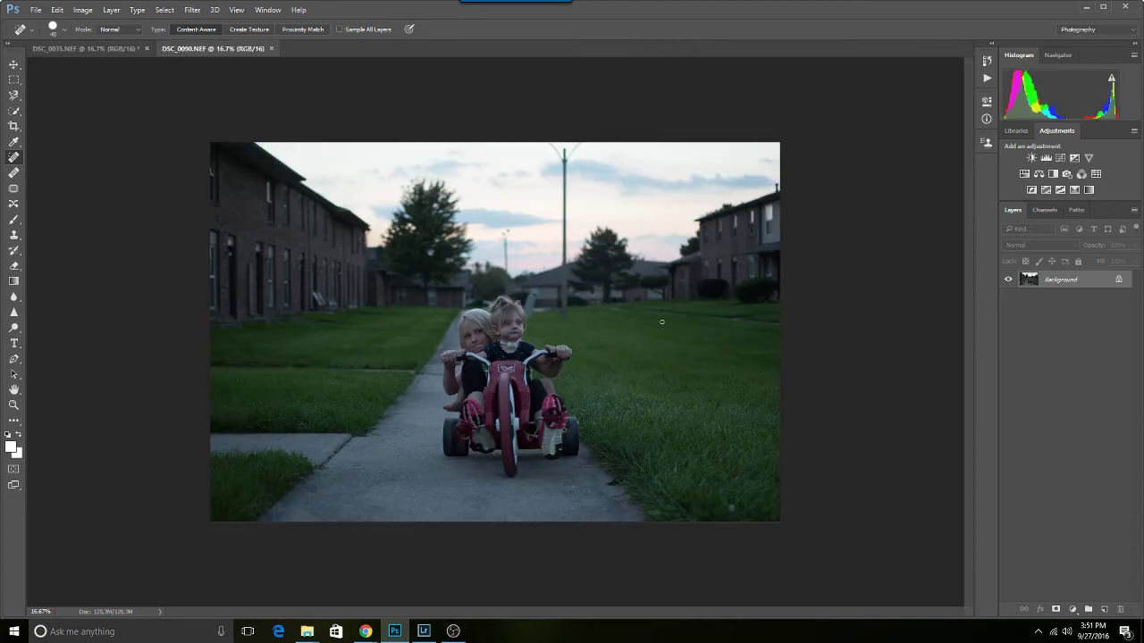
# Open the tricycle photo in the Camera Raw Filter and bring up the preset list
pyautogui.click(191, 9)
pyautogui.click(233, 79)
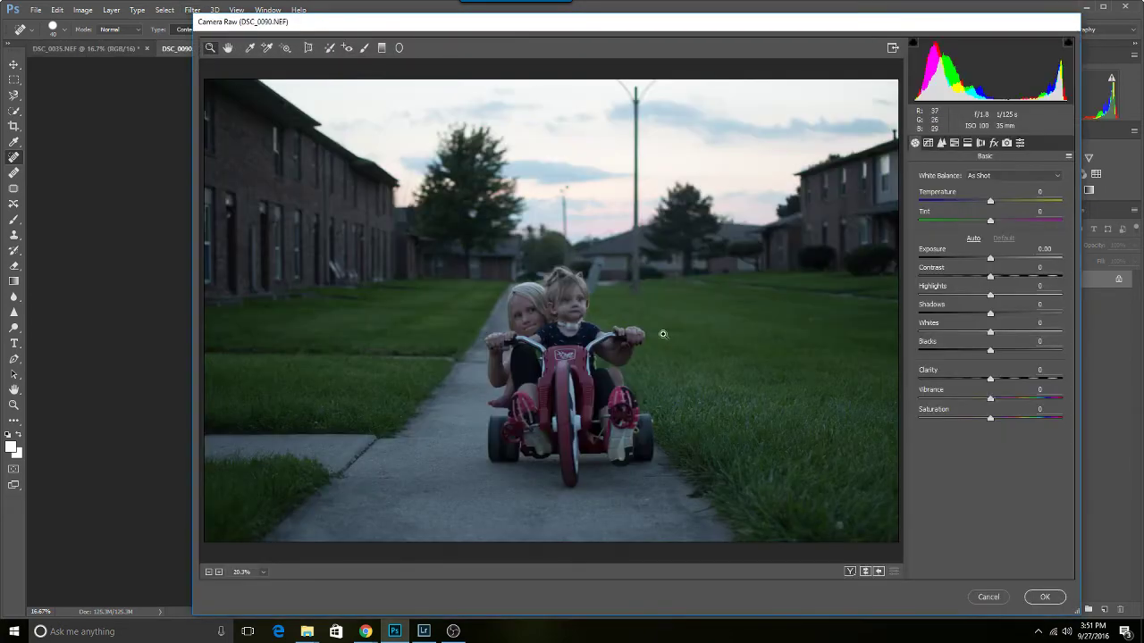
pyautogui.hotkey('ctrl', 'alt', '9')
pyautogui.scroll(-7, 961, 518)
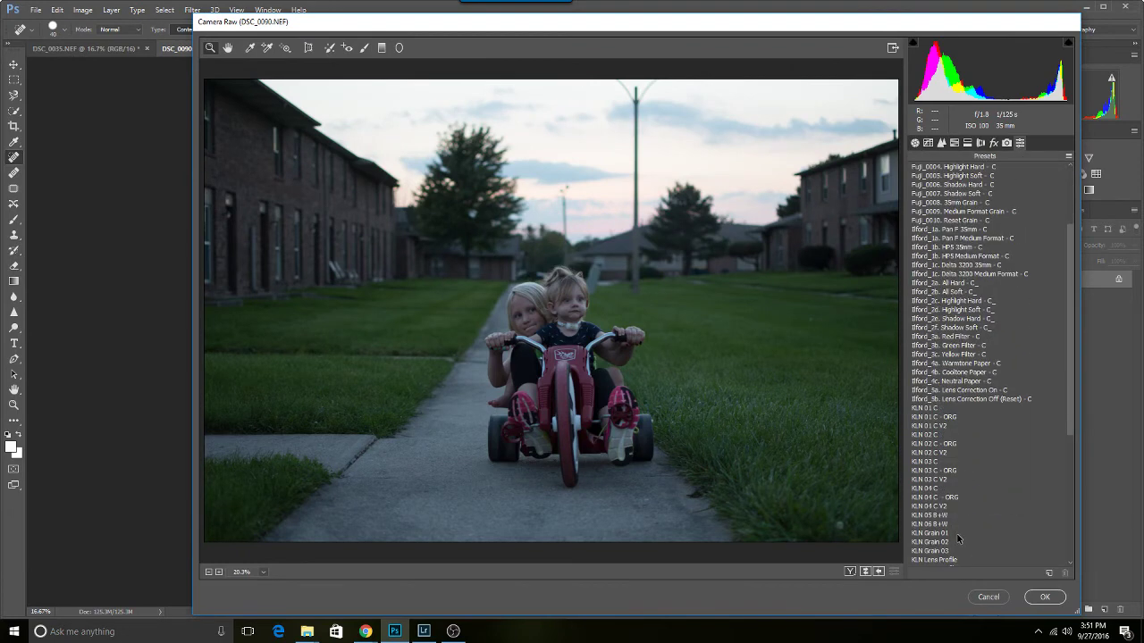
# Compare the LXC 01–04 C presets and settle on LXC 03 C
pyautogui.click(930, 516)
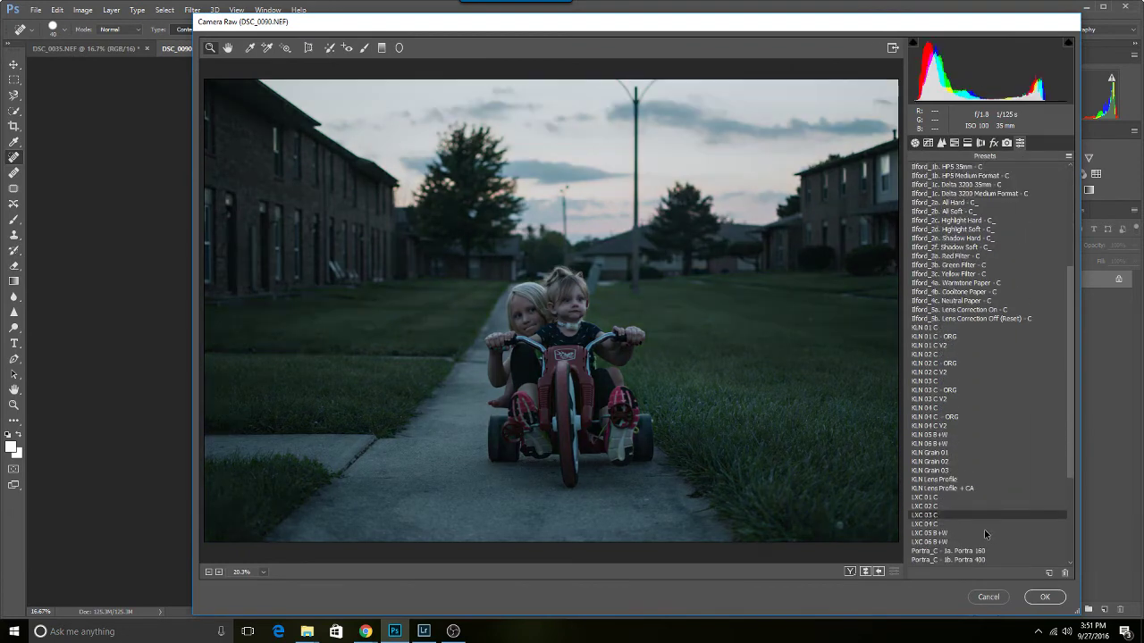
pyautogui.click(924, 507)
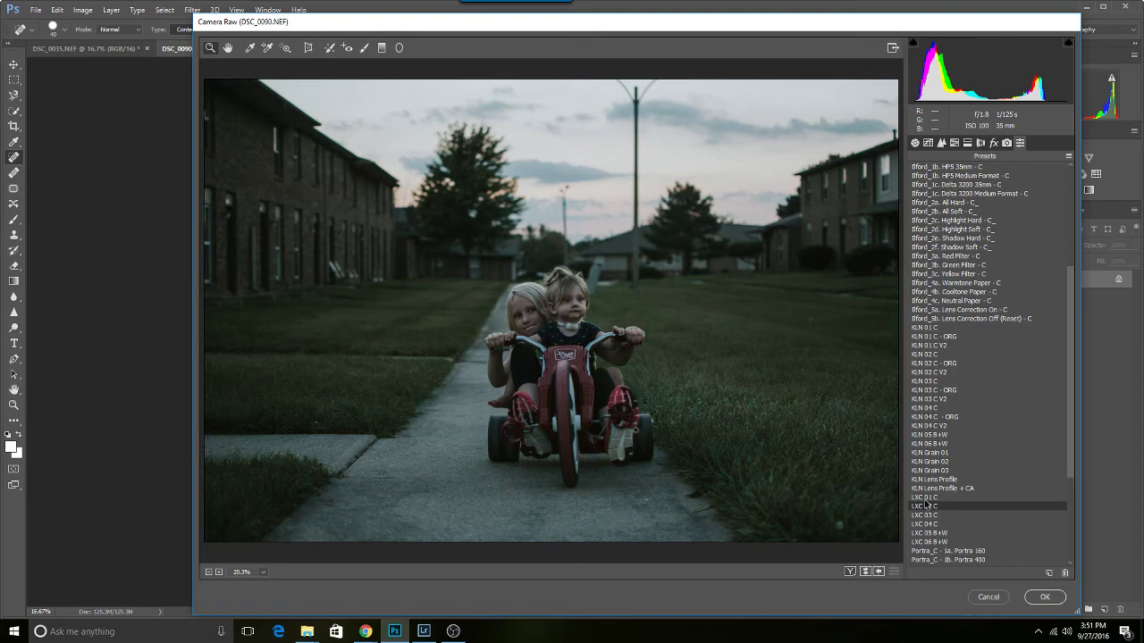
pyautogui.click(926, 497)
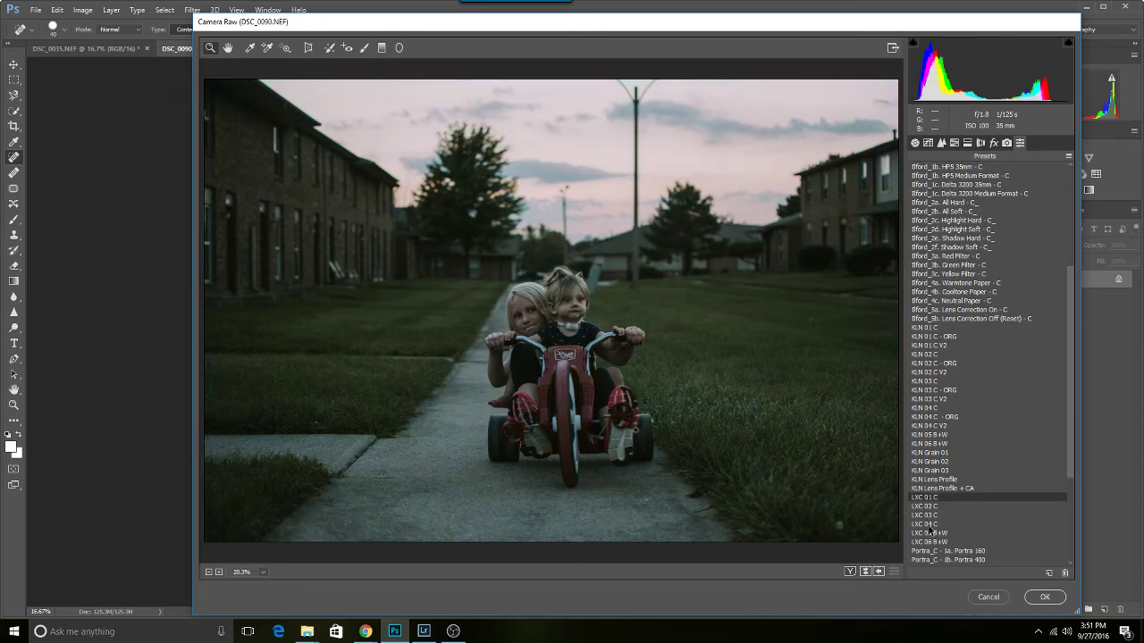
pyautogui.click(929, 525)
pyautogui.click(931, 516)
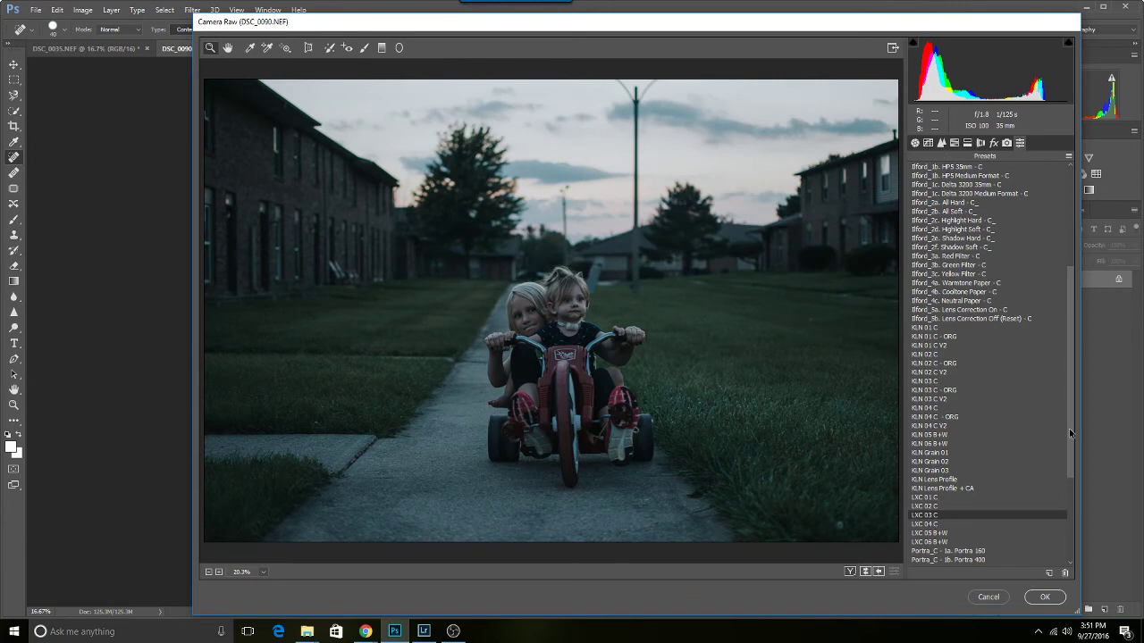
pyautogui.scroll(7, 1062, 436)
# In the Basic panel, set Exposure +0.45, Highlights -43, Shadows +57 and Temperature +18
pyautogui.click(914, 142)
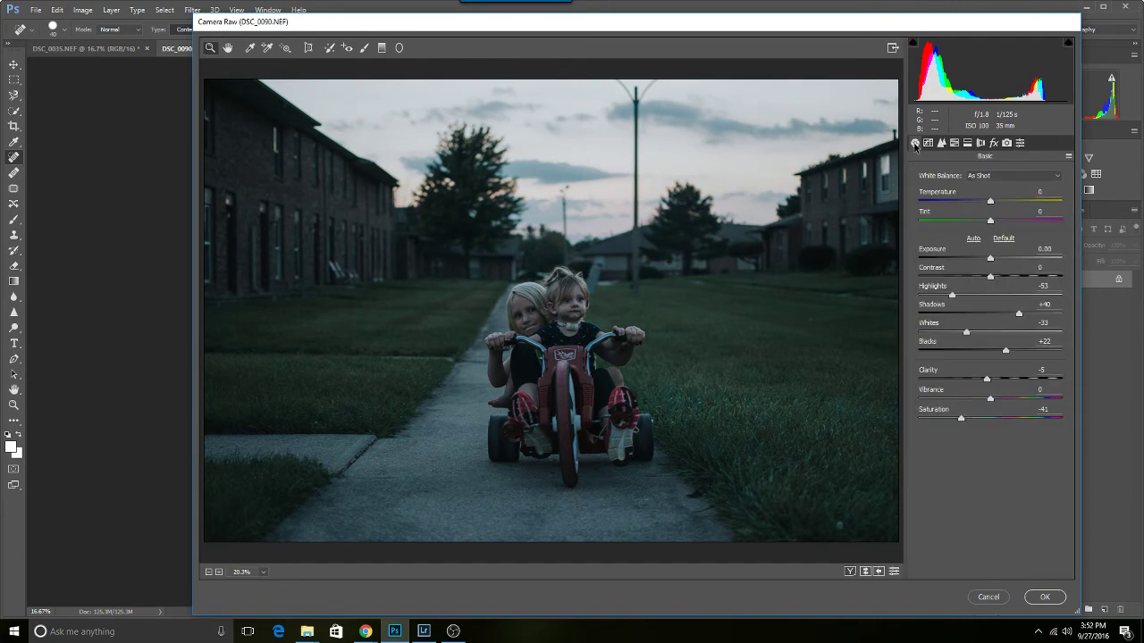
pyautogui.click(990, 258)
pyautogui.moveTo(990, 258); pyautogui.dragTo(997, 259)
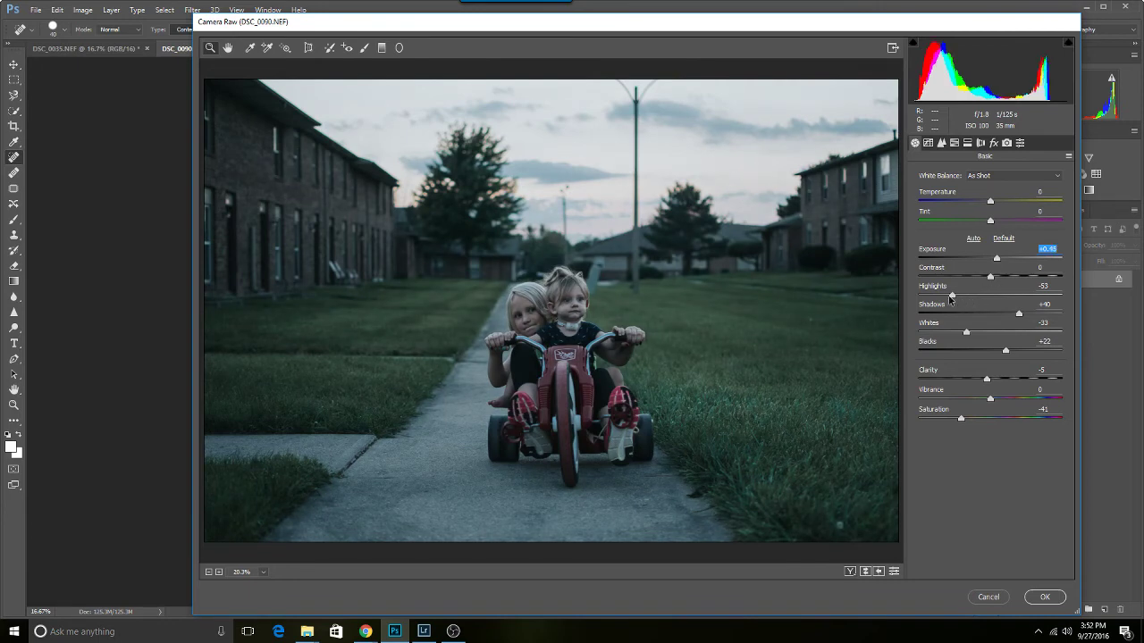
pyautogui.moveTo(951, 295); pyautogui.dragTo(1030, 317)
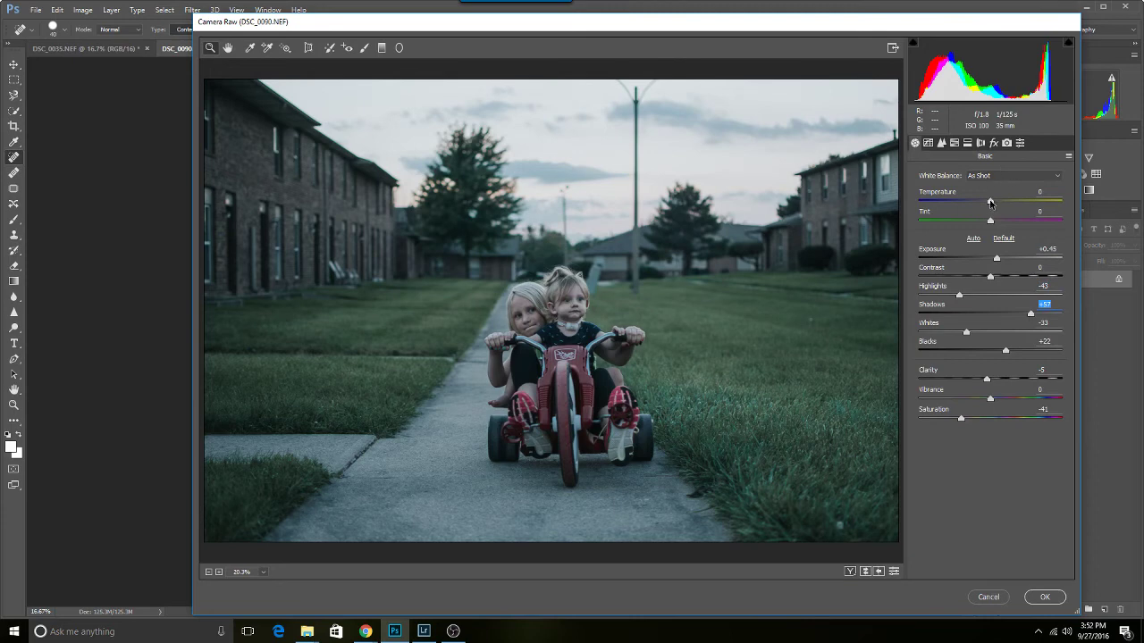
pyautogui.moveTo(991, 205); pyautogui.dragTo(1000, 206)
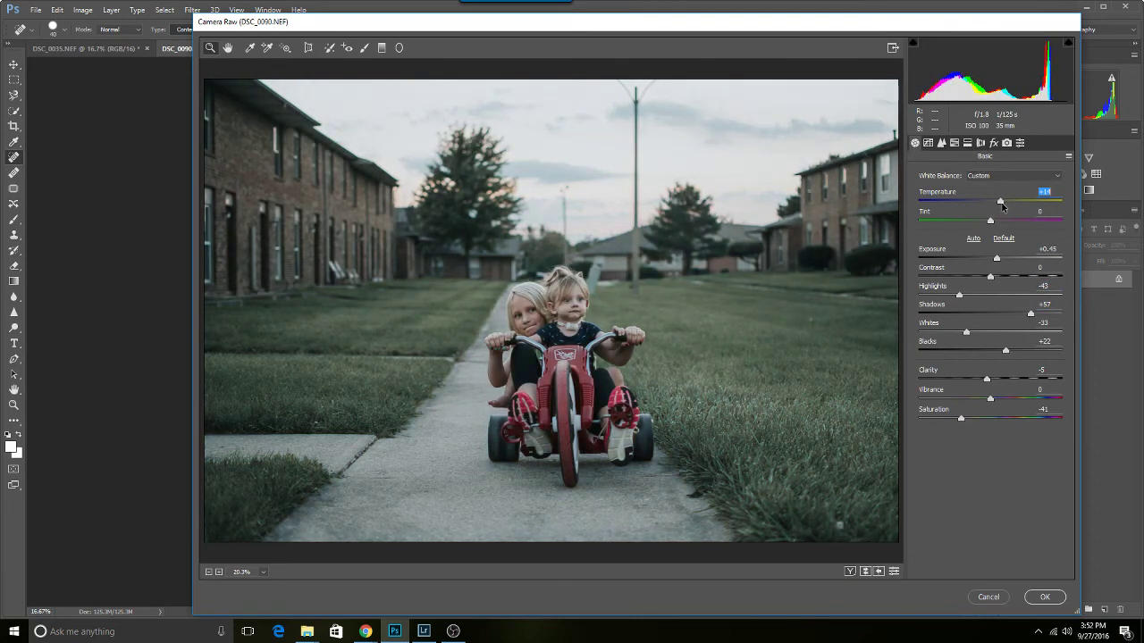
pyautogui.click(1002, 206)
pyautogui.click(1004, 205)
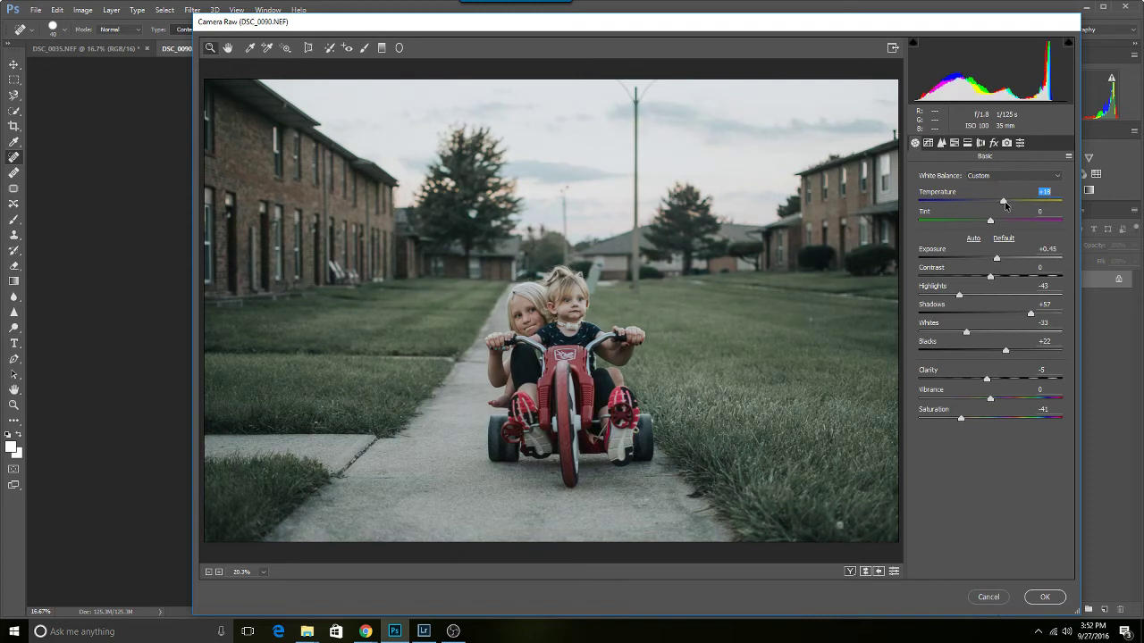
pyautogui.click(954, 143)
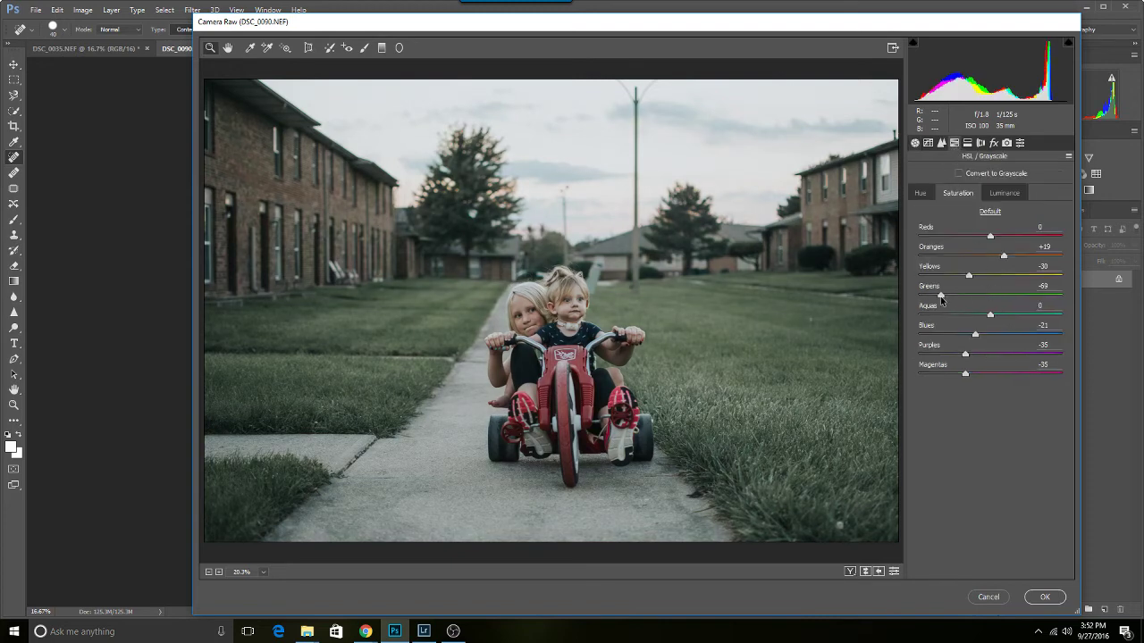
# Set Greens saturation to -50 and Oranges luminance to -10 in HSL
pyautogui.moveTo(941, 296); pyautogui.dragTo(954, 297)
pyautogui.click(1003, 193)
pyautogui.moveTo(996, 257); pyautogui.dragTo(974, 258)
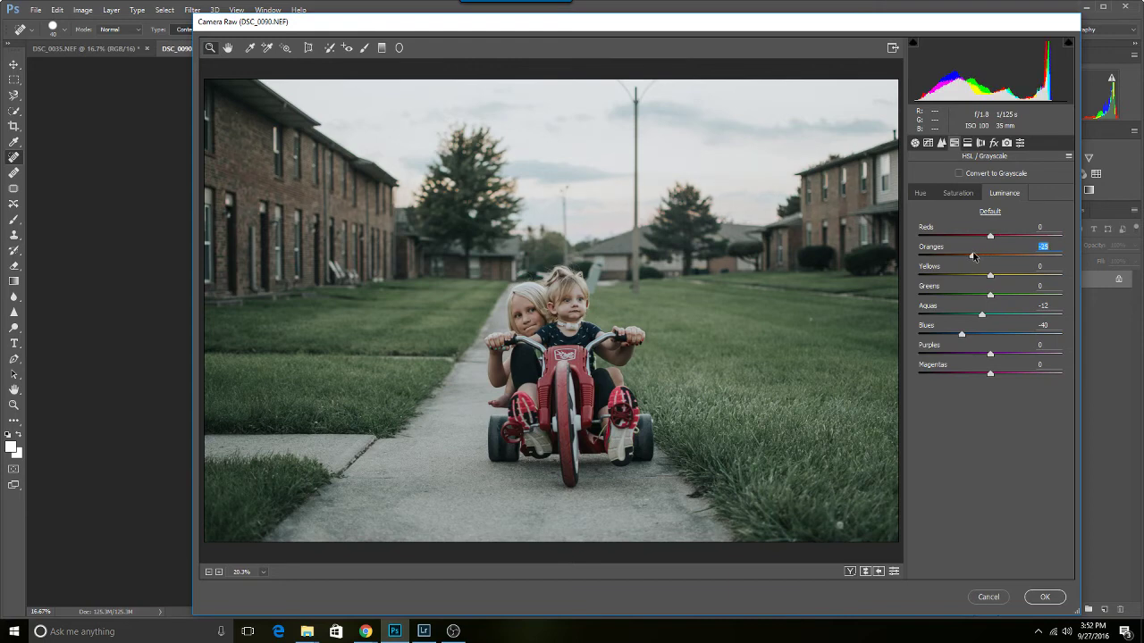
pyautogui.click(970, 199)
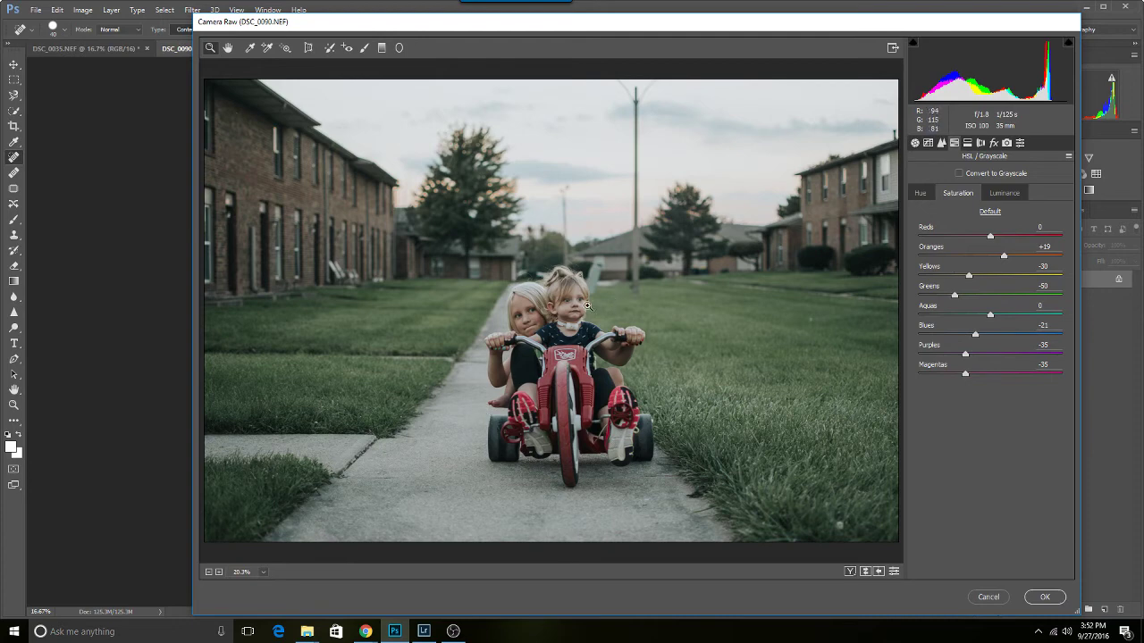
# Check the child's face up close, zoom back out, and apply the Camera Raw edits
pyautogui.click(586, 304)
pyautogui.click(547, 324)
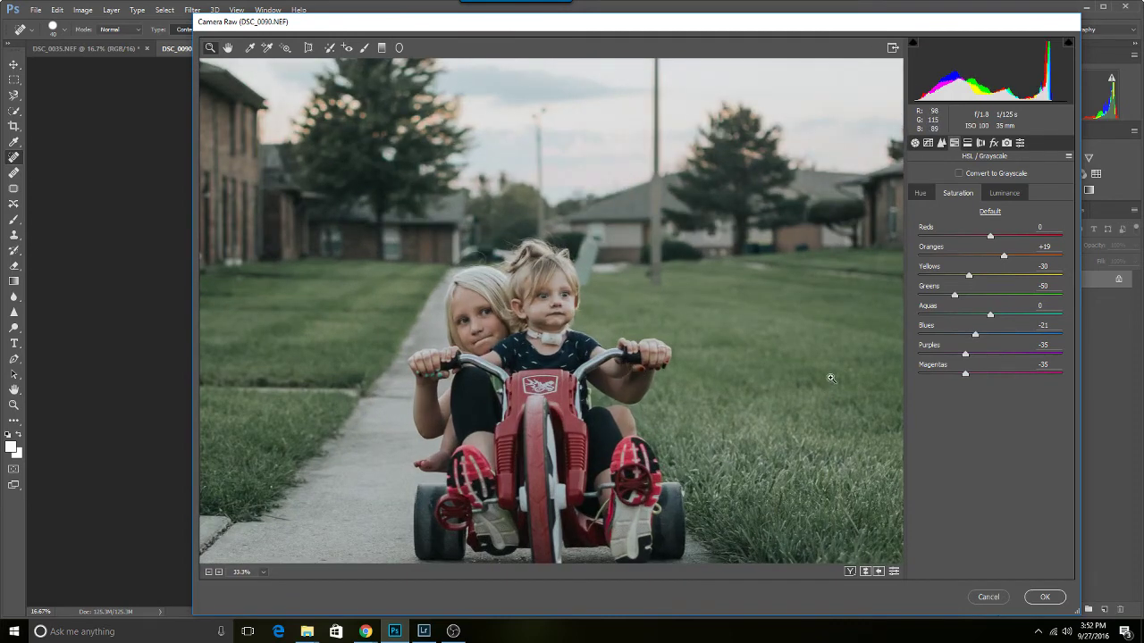
pyautogui.keyDown('alt'); pyautogui.click(796, 346); pyautogui.keyUp('alt')
pyautogui.keyDown('alt'); pyautogui.click(796, 347); pyautogui.keyUp('alt')
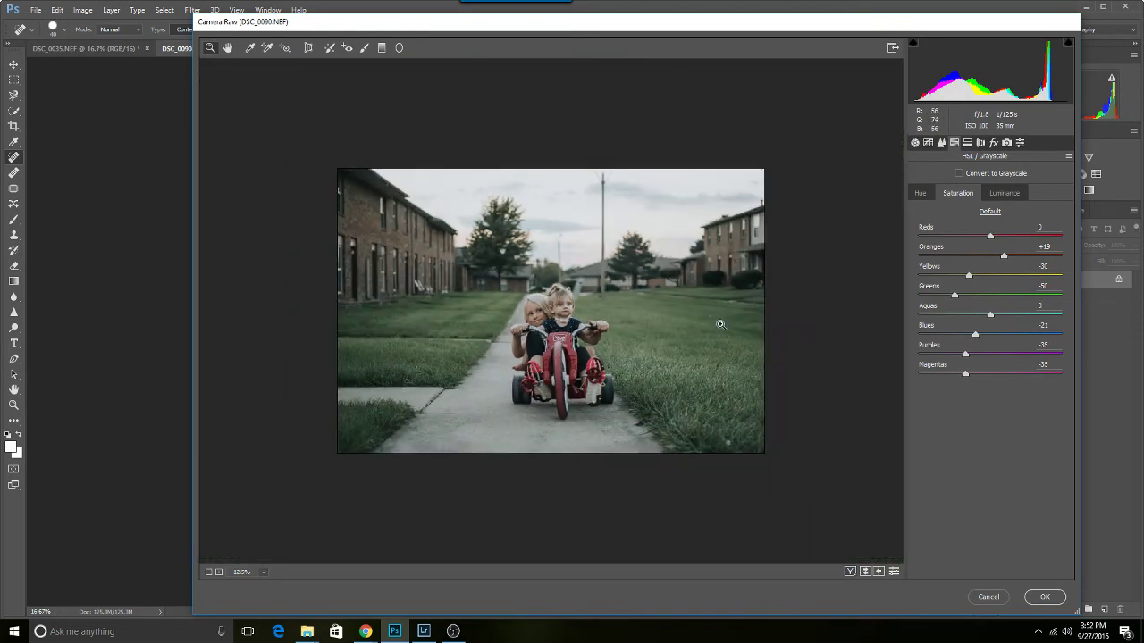
pyautogui.click(1032, 595)
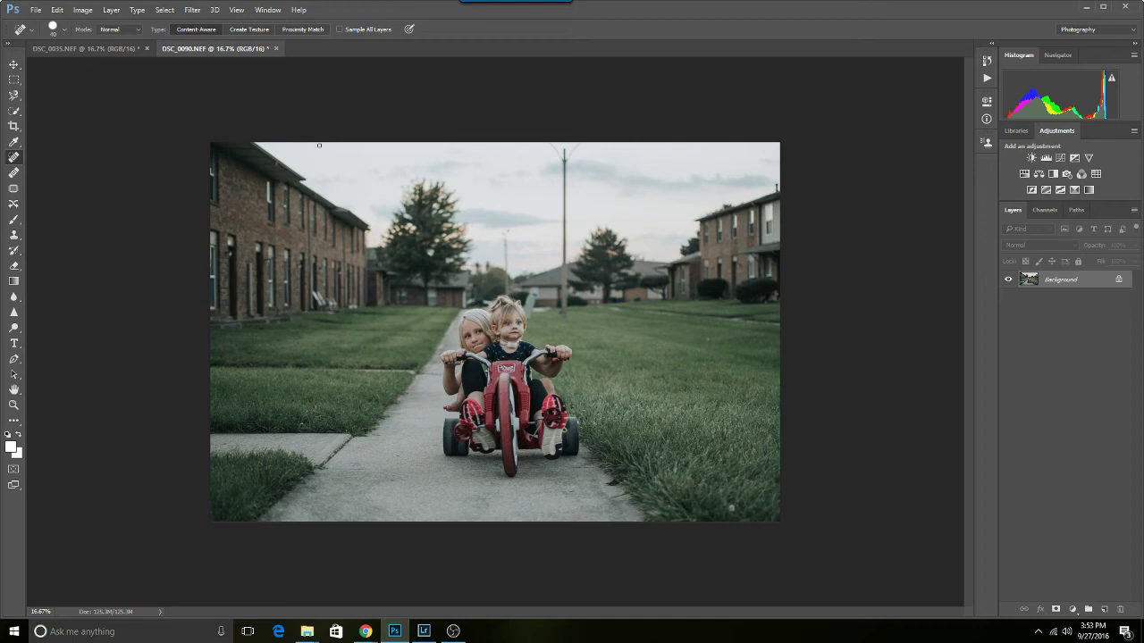
# Select the chalk photo in Lightroom and apply Crop & Straighten in Develop
pyautogui.click(423, 631)
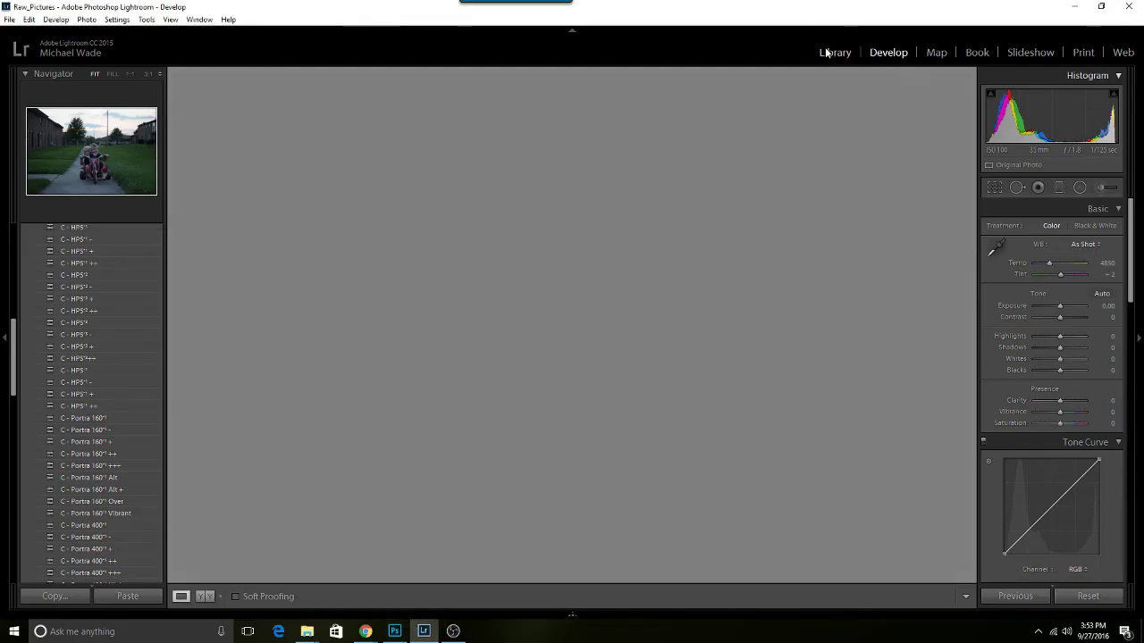
pyautogui.click(826, 54)
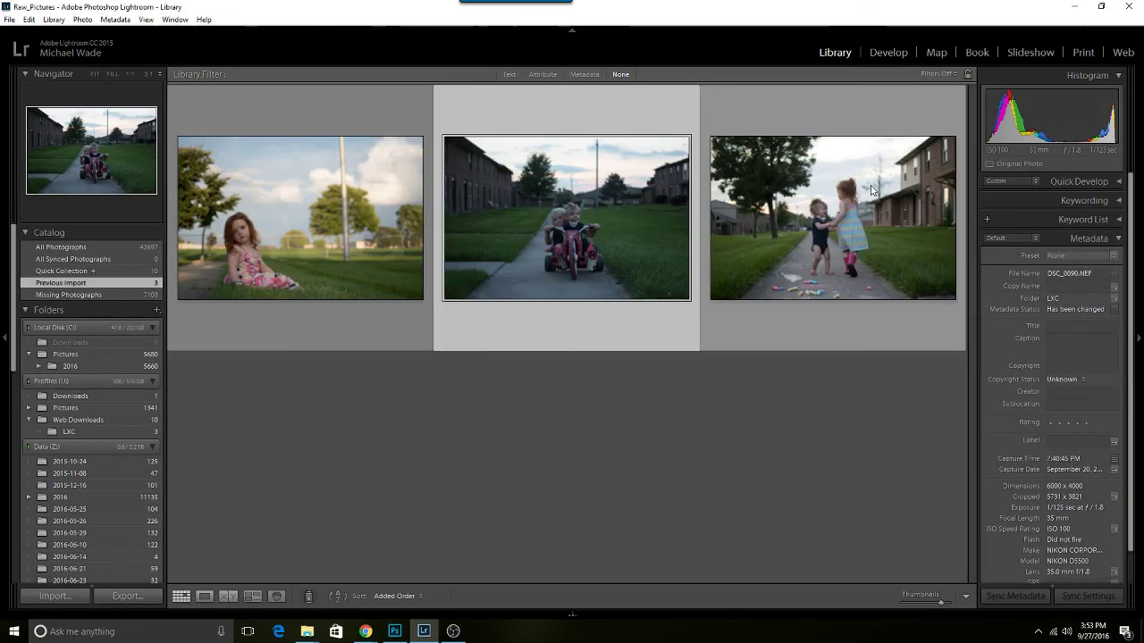
pyautogui.click(760, 219)
pyautogui.click(887, 53)
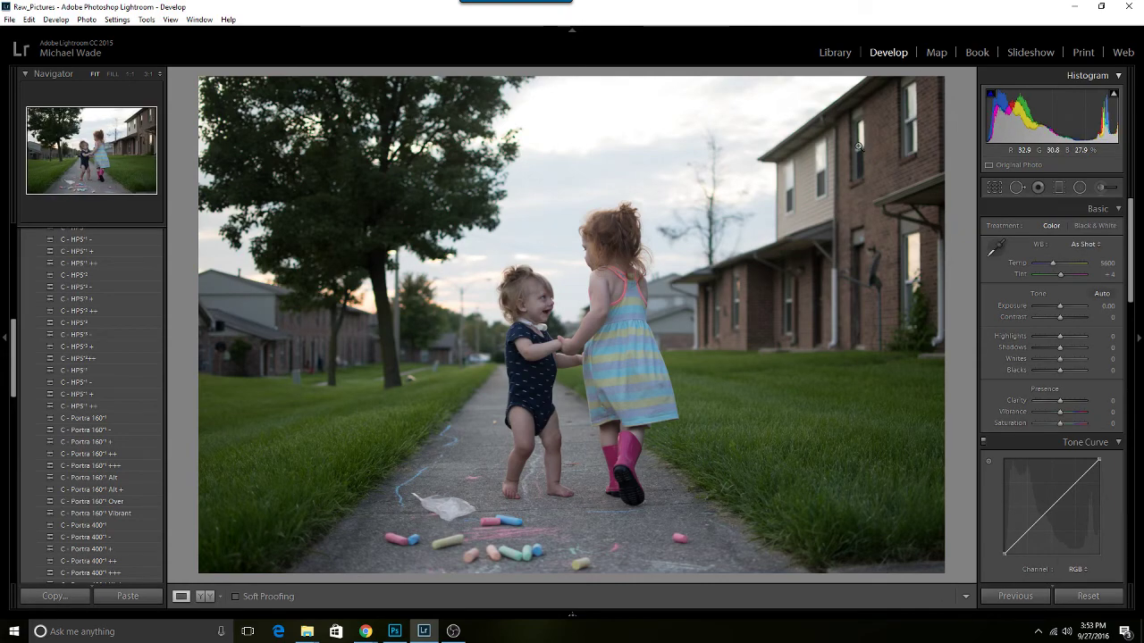
pyautogui.click(995, 187)
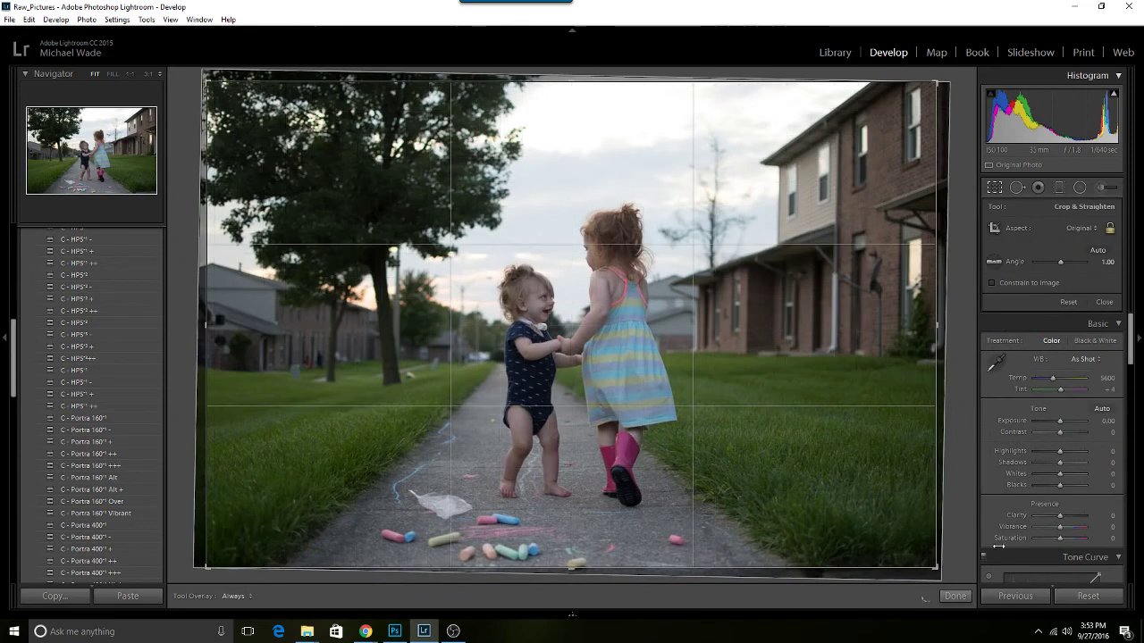
pyautogui.click(954, 596)
# Send the chalk photo to Photoshop through Edit In
pyautogui.rightClick(503, 218)
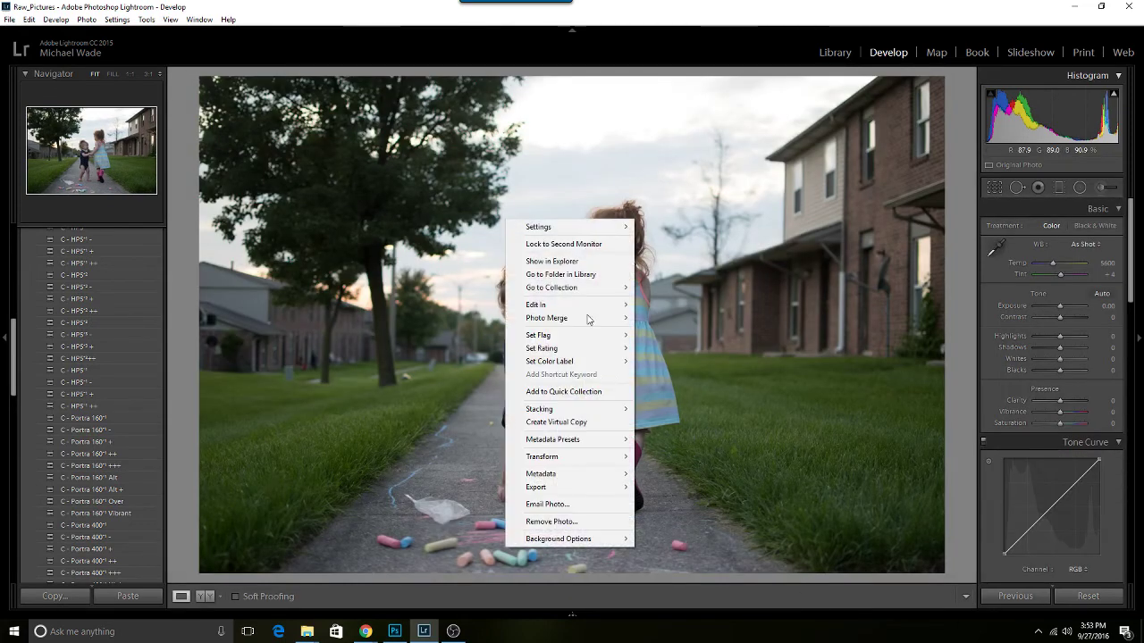
pyautogui.moveTo(587, 304)
pyautogui.click(715, 304)
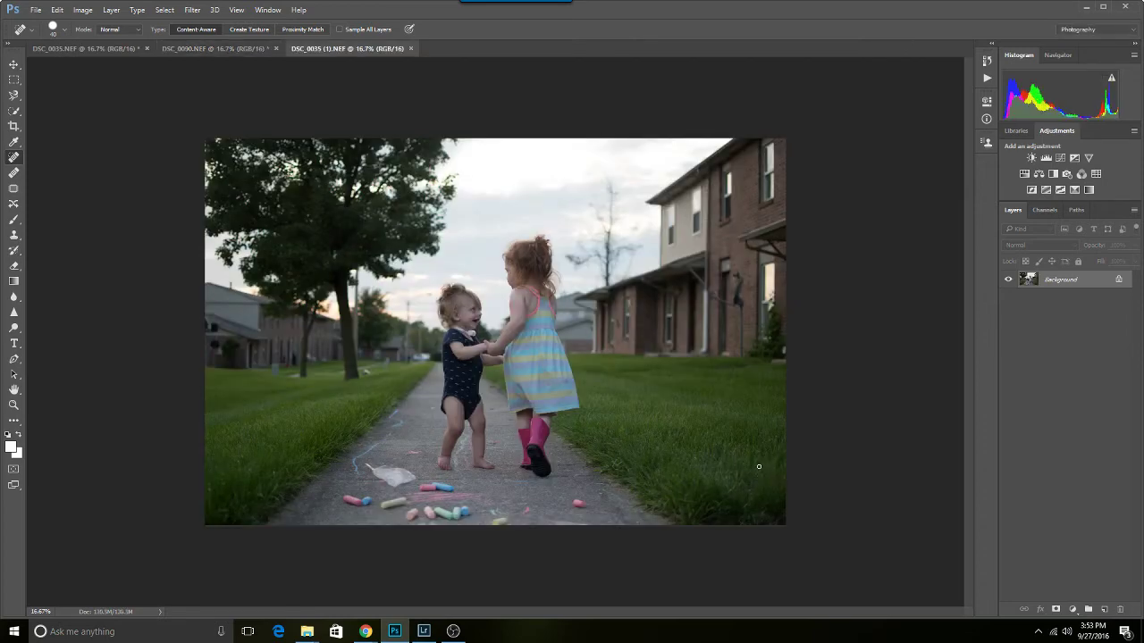
# Open the chalk photo in the Camera Raw Filter and bring up the preset list
pyautogui.click(192, 10)
pyautogui.click(236, 80)
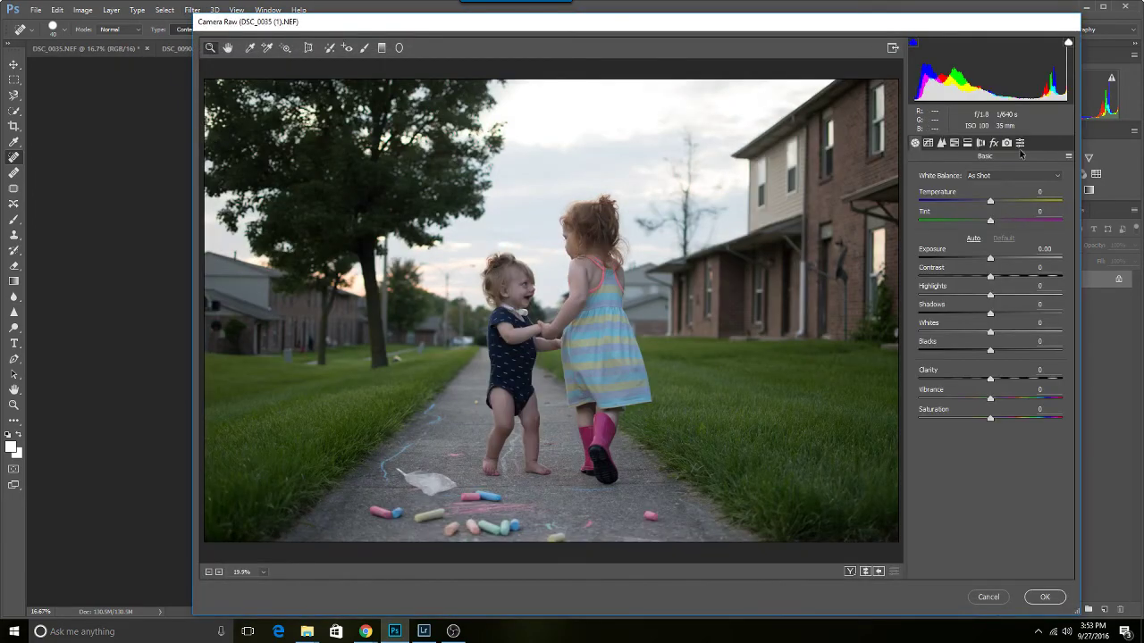
pyautogui.click(1020, 143)
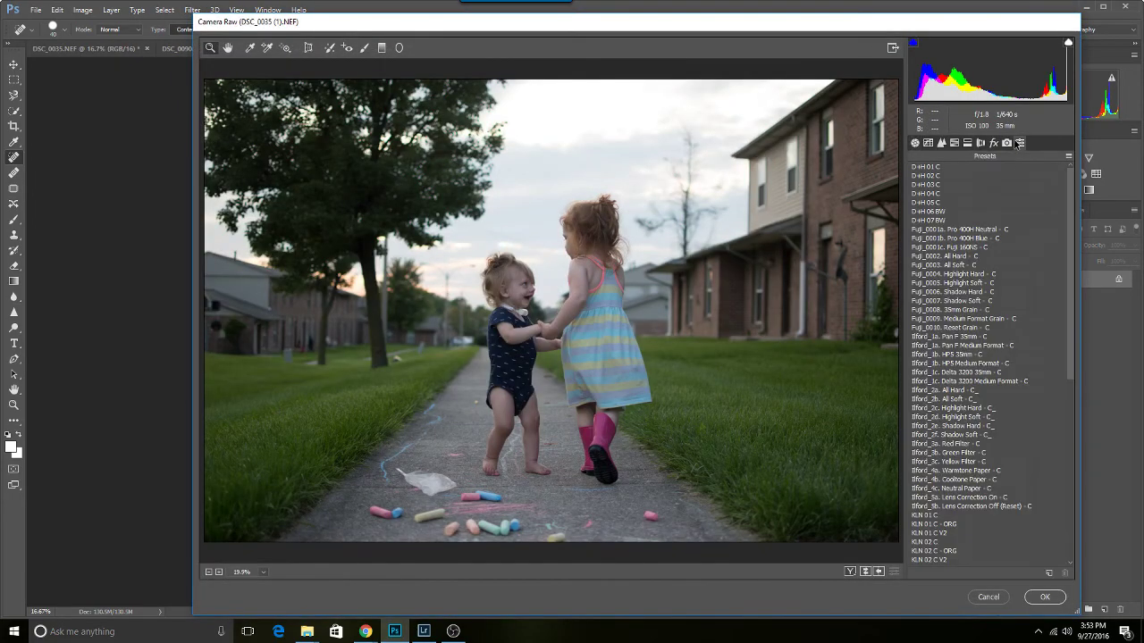
pyautogui.scroll(-5, 961, 492)
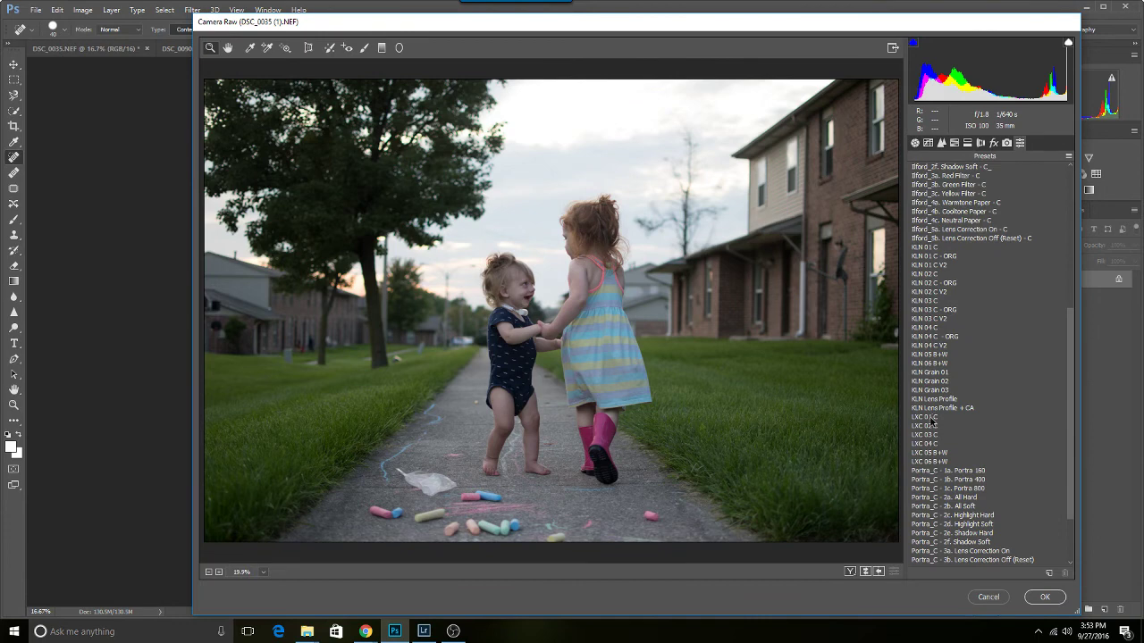
# Compare the LXC 01–04 C presets back and forth and settle on LXC 03 C
pyautogui.click(931, 417)
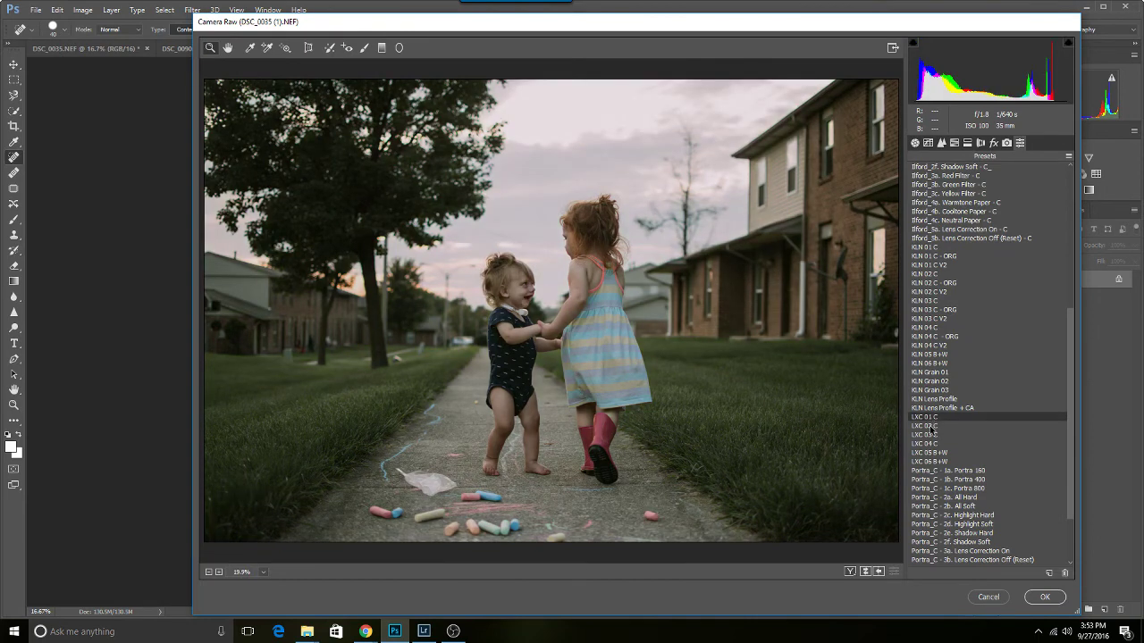
pyautogui.click(931, 426)
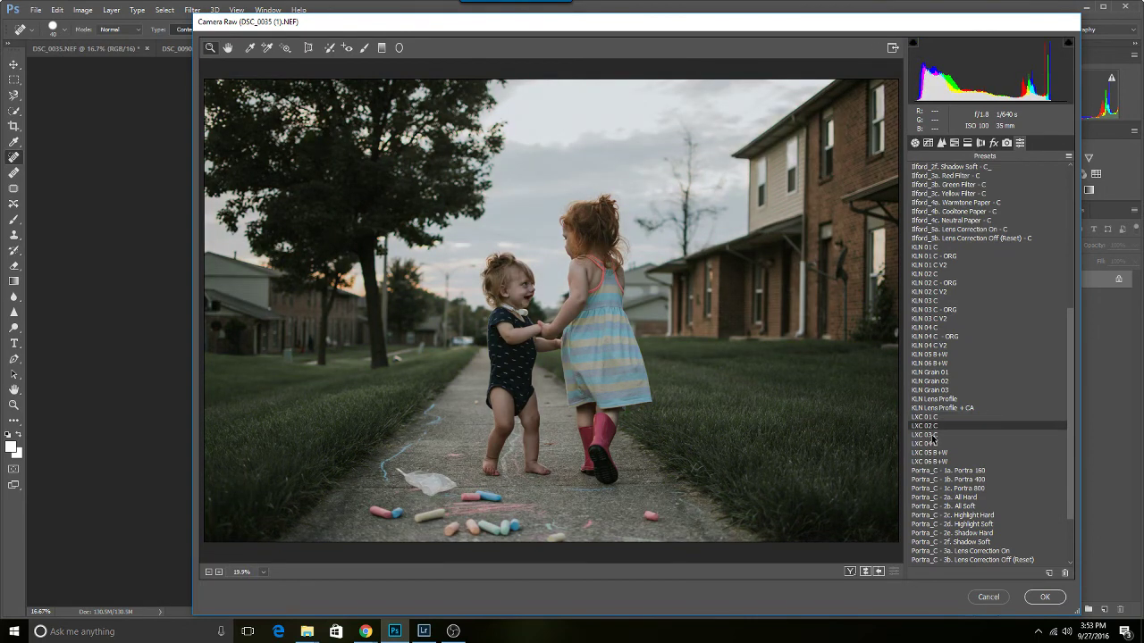
pyautogui.click(931, 435)
pyautogui.click(933, 428)
pyautogui.click(933, 444)
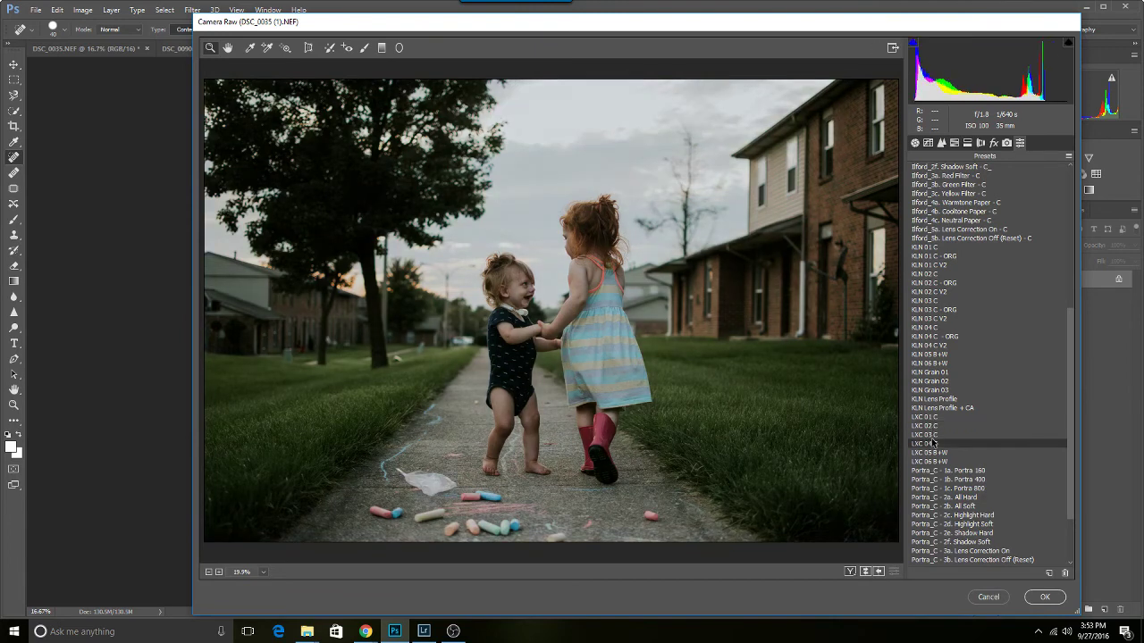
pyautogui.click(934, 435)
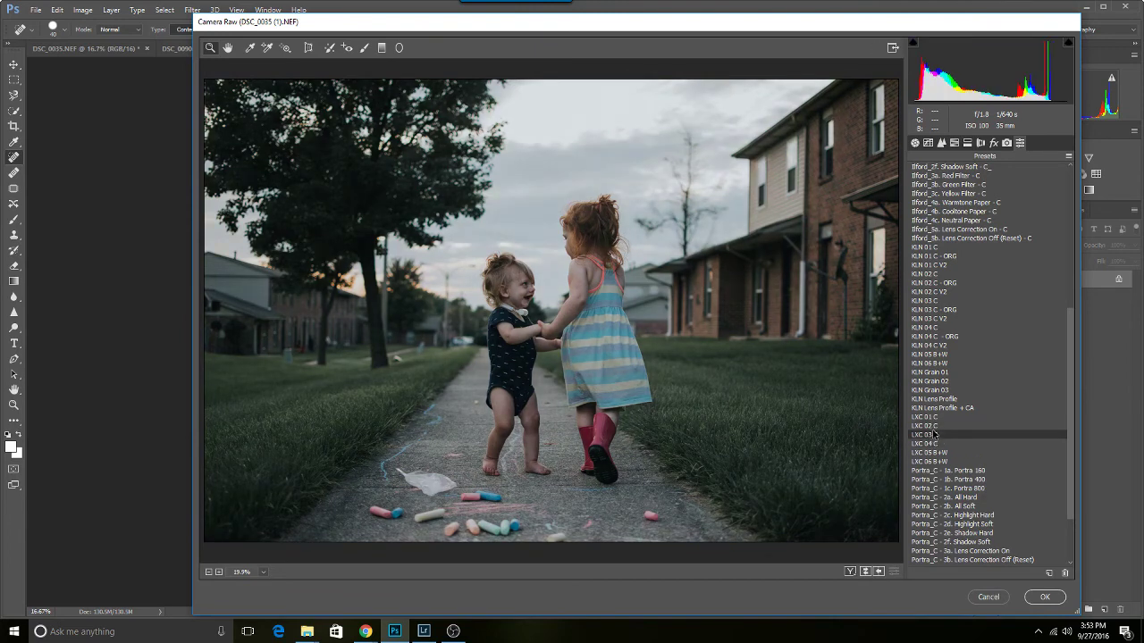
pyautogui.click(934, 443)
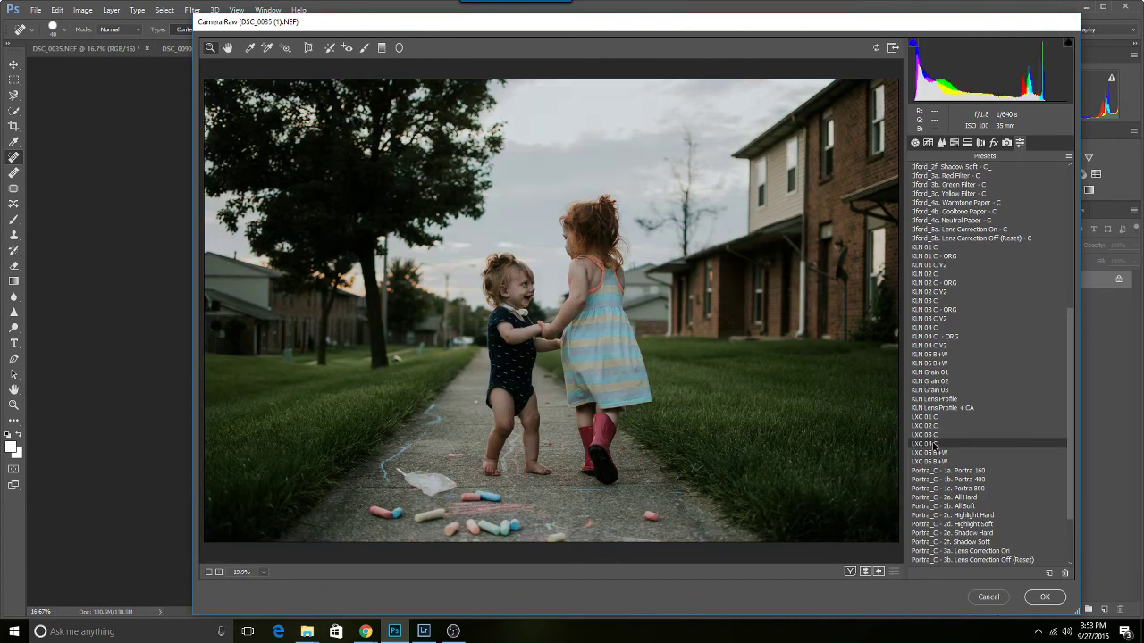
pyautogui.click(933, 426)
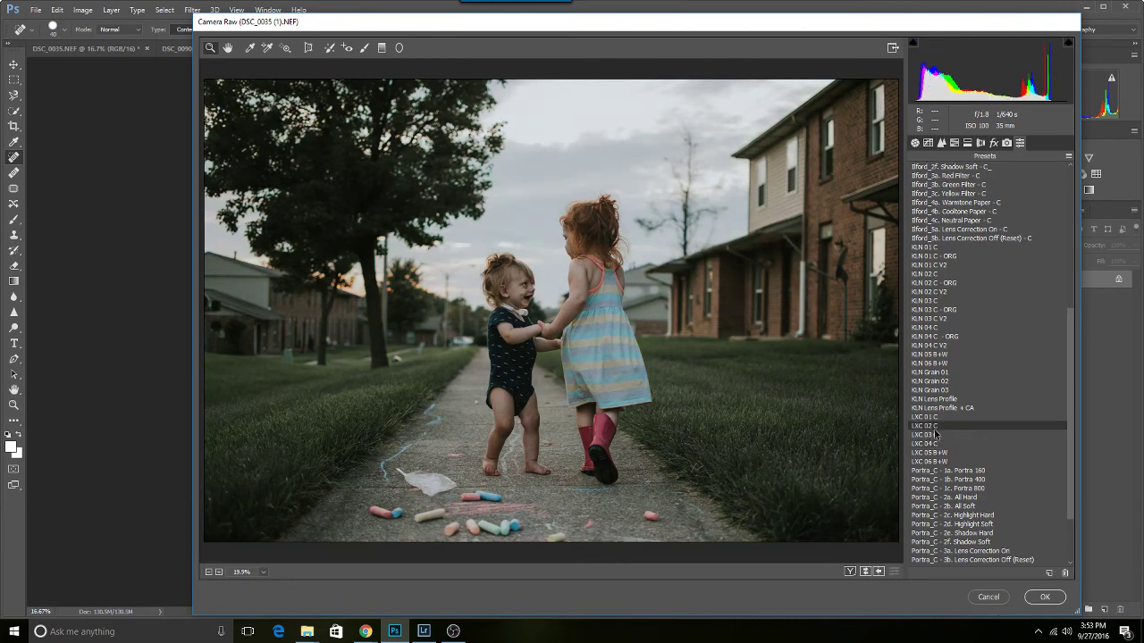
pyautogui.click(935, 436)
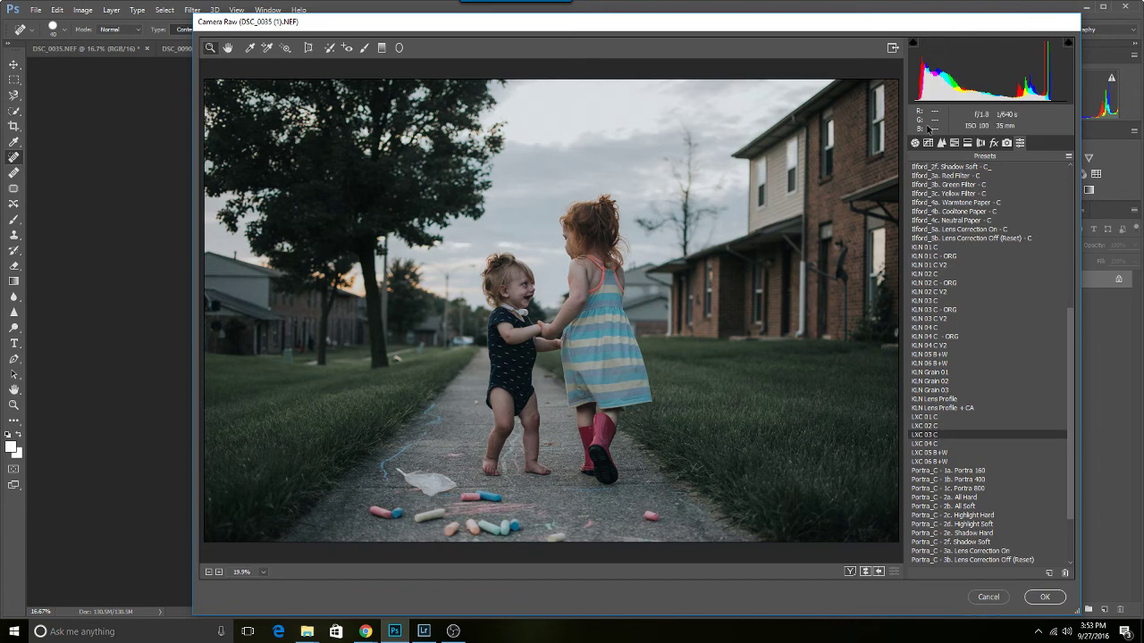
pyautogui.click(915, 144)
# Warm the temperature, then set Highlights -100, Exposure +0.10, Shadows +60, Blacks +3 and Contrast +7
pyautogui.moveTo(990, 201); pyautogui.dragTo(1000, 204)
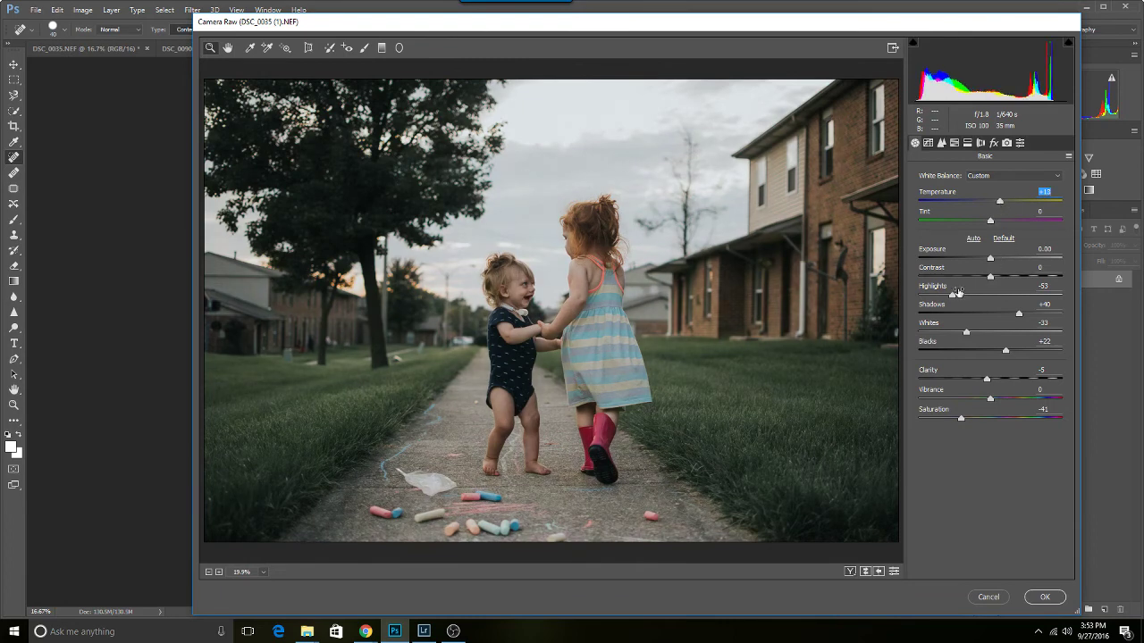
pyautogui.moveTo(951, 295); pyautogui.dragTo(906, 299)
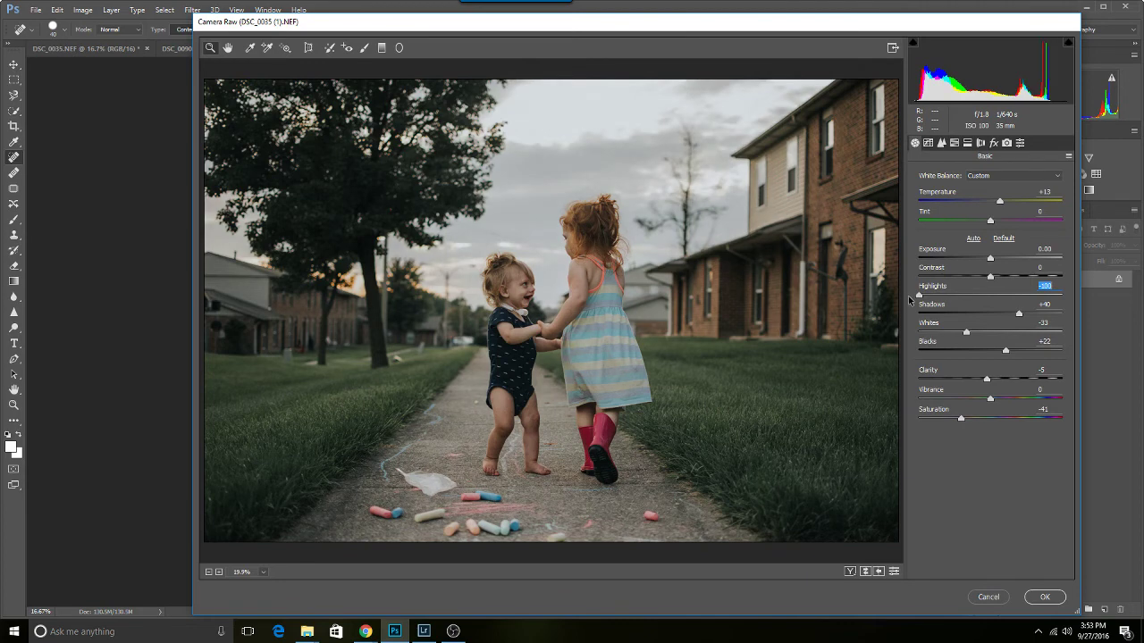
pyautogui.moveTo(990, 258); pyautogui.dragTo(992, 258)
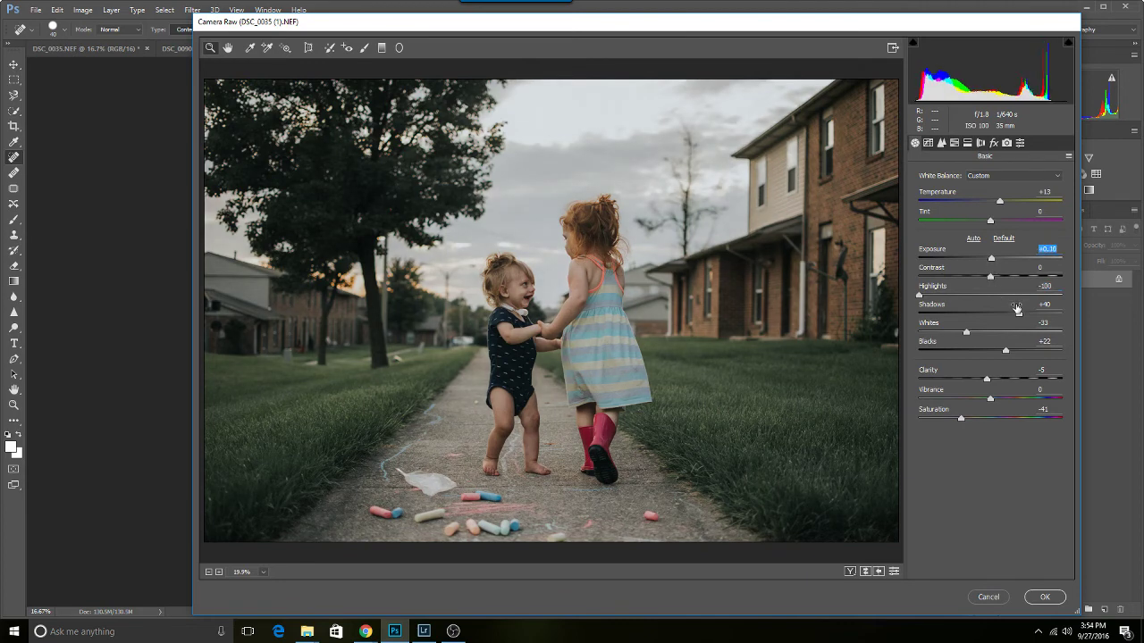
pyautogui.moveTo(1017, 310); pyautogui.dragTo(1034, 314)
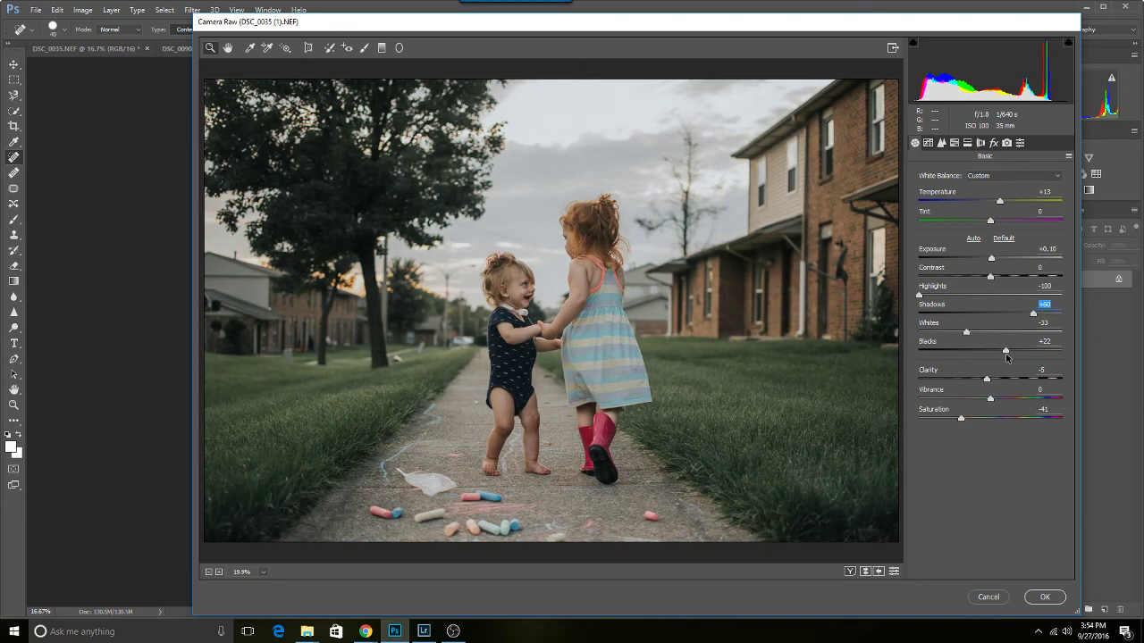
pyautogui.moveTo(1006, 357); pyautogui.dragTo(992, 353)
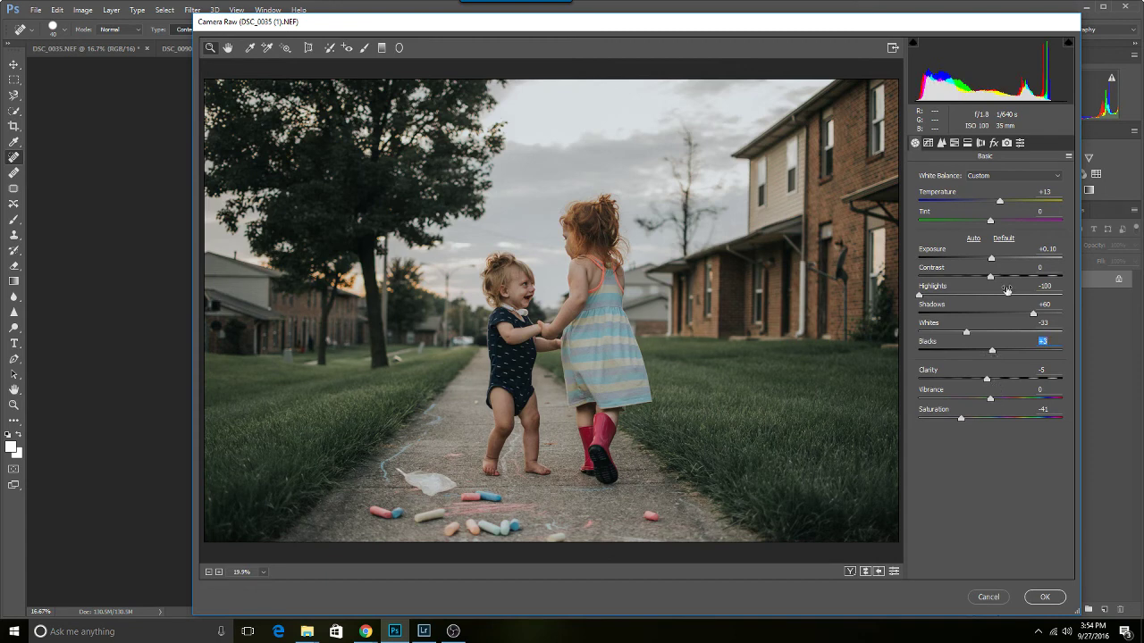
pyautogui.moveTo(993, 277); pyautogui.dragTo(998, 282)
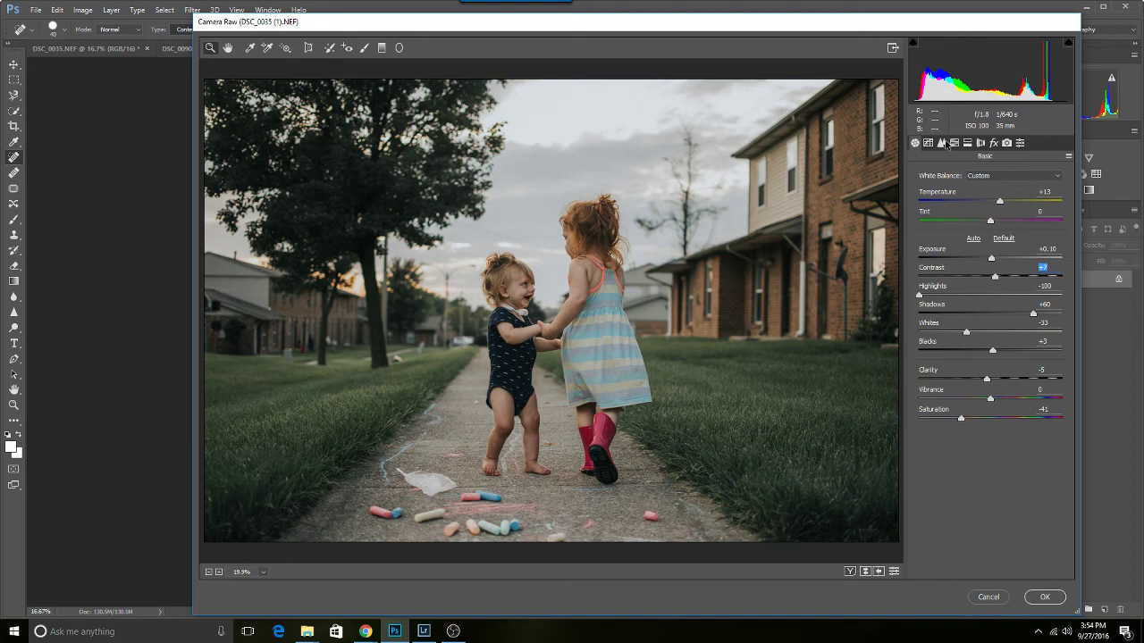
# Set the Effects grain amount to 0 to remove the film grain
pyautogui.click(944, 144)
pyautogui.click(994, 144)
pyautogui.click(1041, 227)
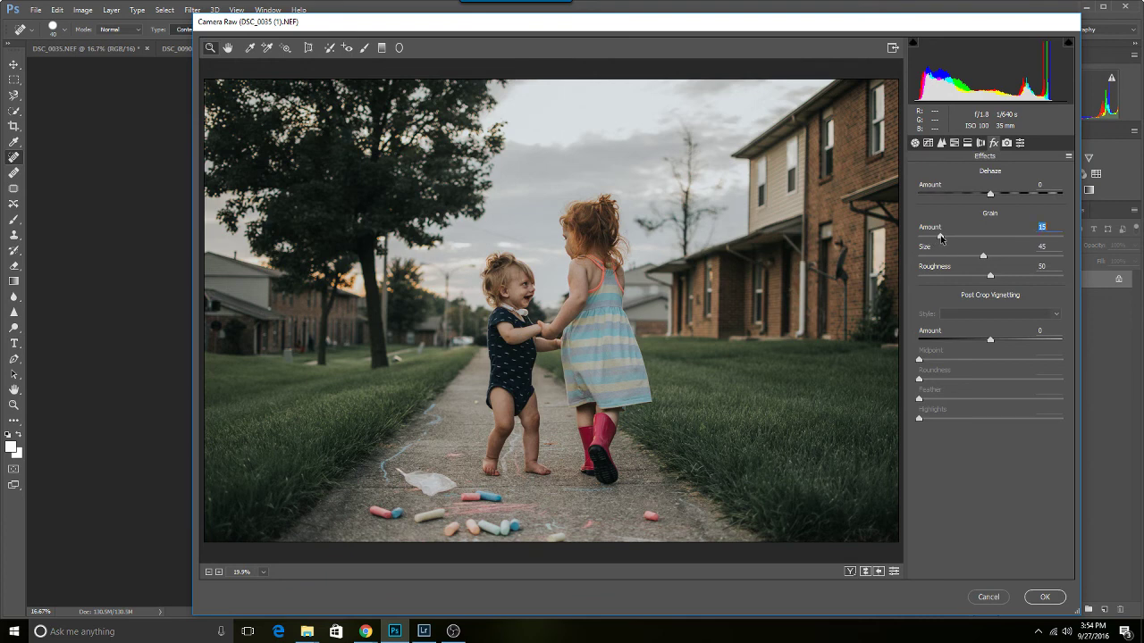
pyautogui.write('0')
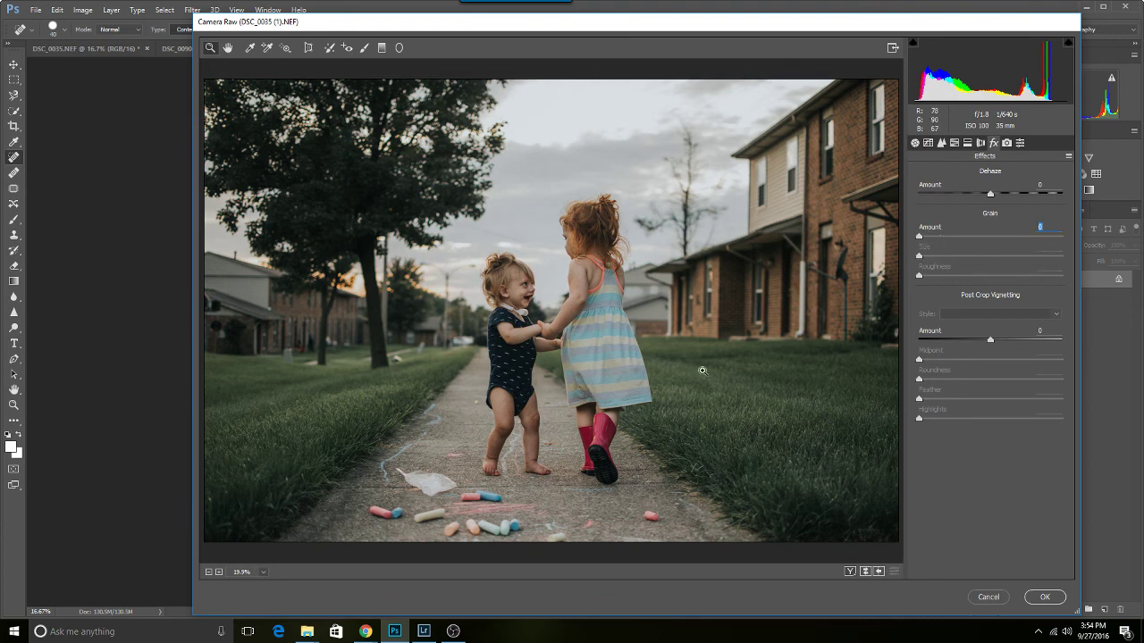
# Raise the Oranges luminance to +23 in the HSL panel
pyautogui.click(954, 143)
pyautogui.click(997, 192)
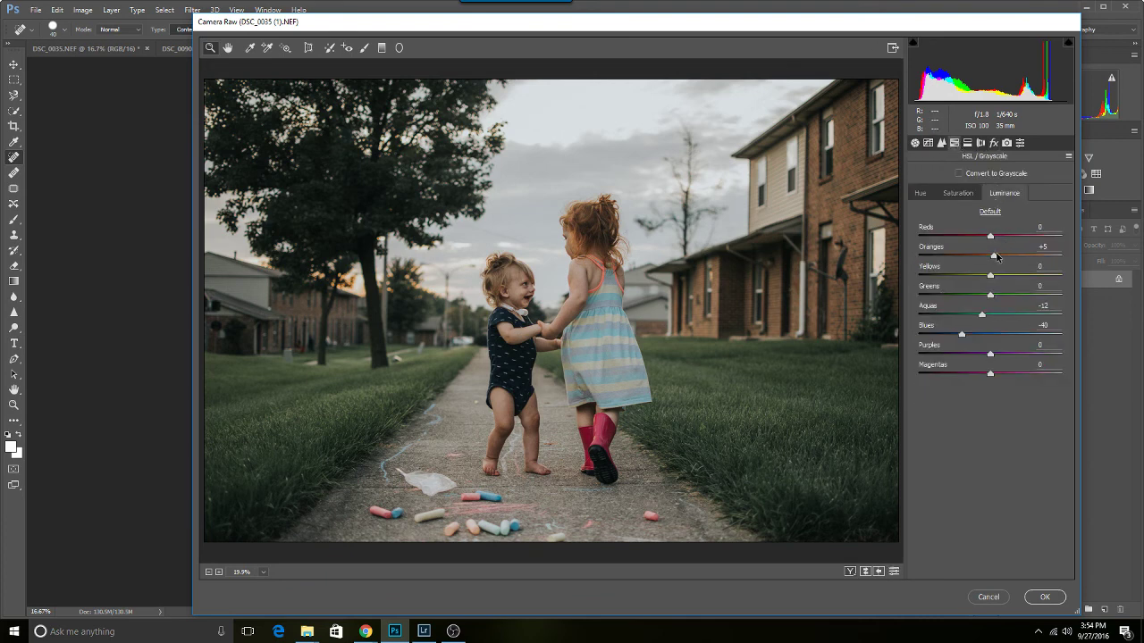
pyautogui.moveTo(991, 257)
pyautogui.mouseDown()
pyautogui.moveTo(1015, 256)
pyautogui.moveTo(1005, 257)
pyautogui.mouseUp()
pyautogui.click(1045, 599)
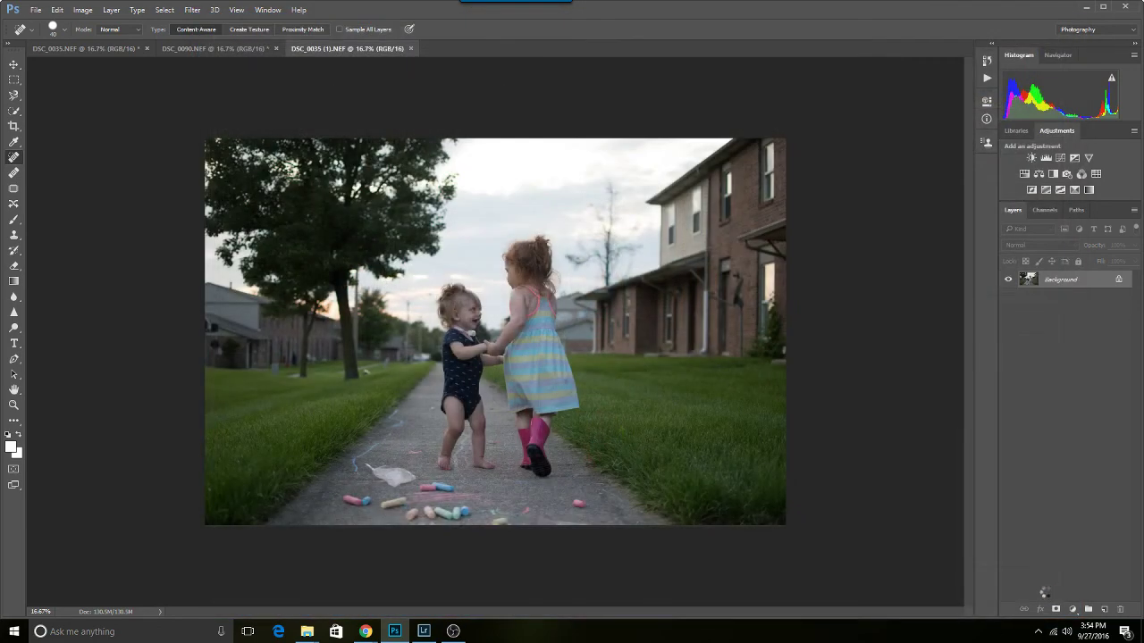